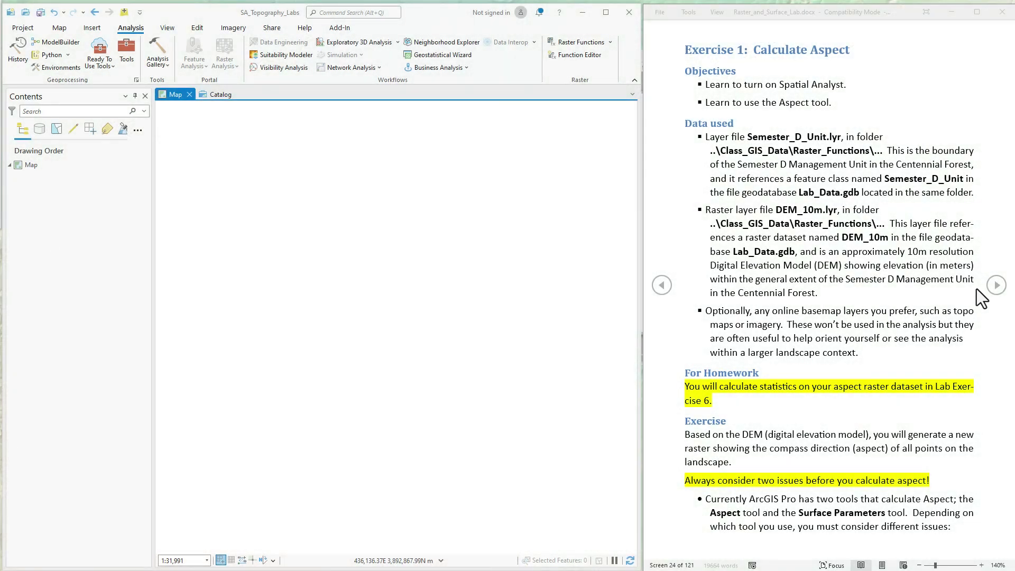
Check under Project > Licensing that Spatial Analyst is licensed, then return to the map
left_click(998, 294)
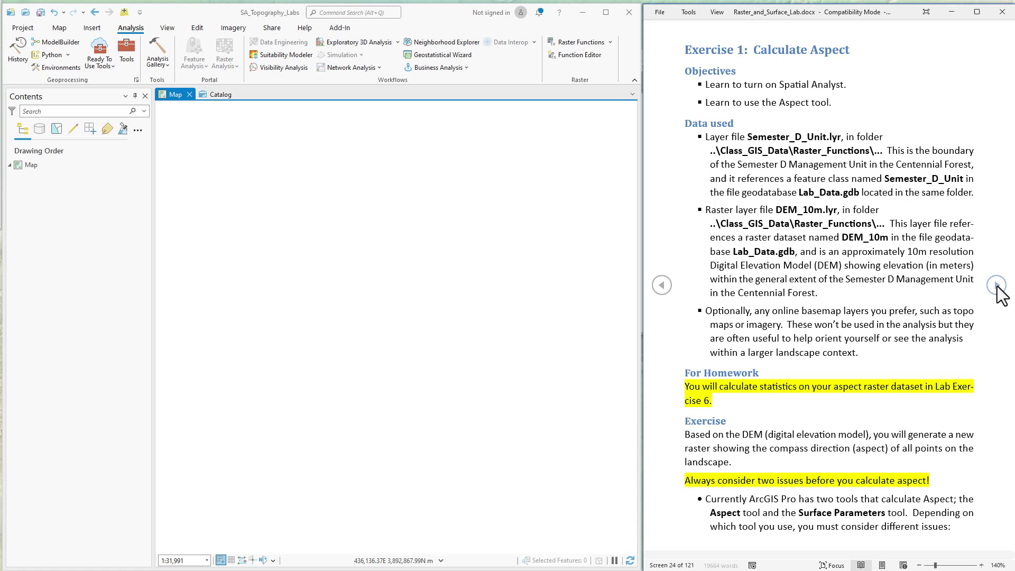
left_click(997, 285)
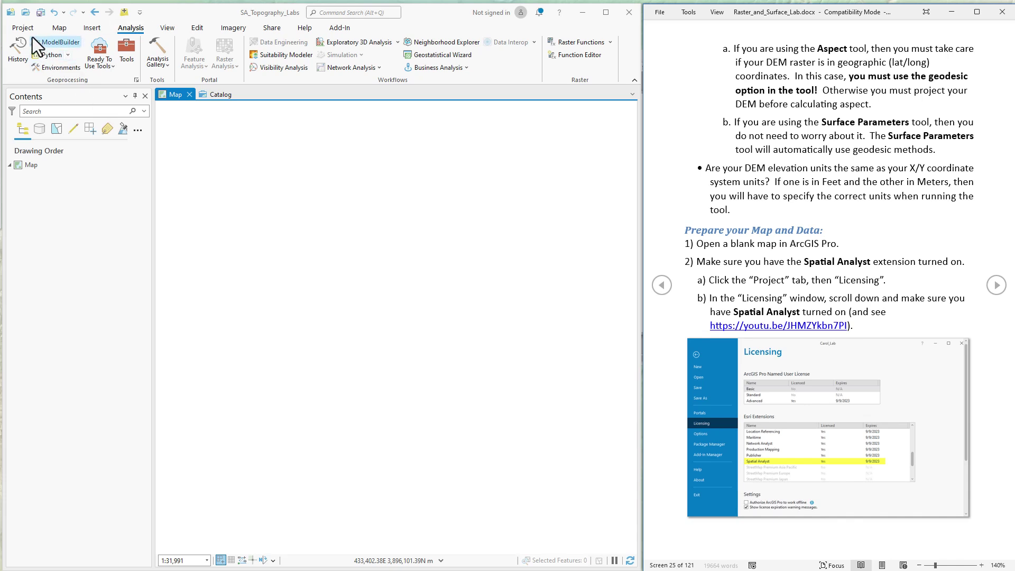
left_click(18, 26)
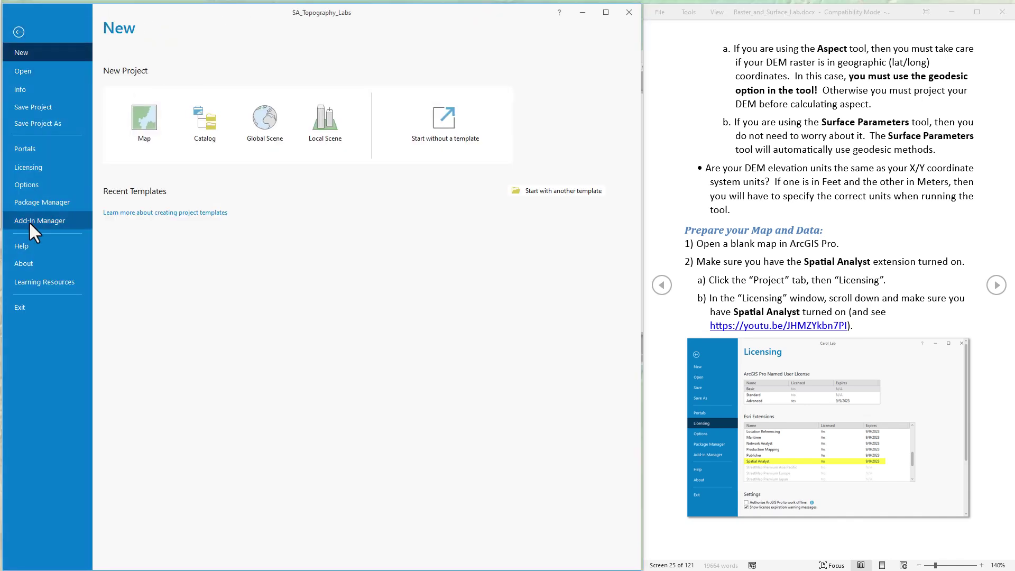
left_click(27, 167)
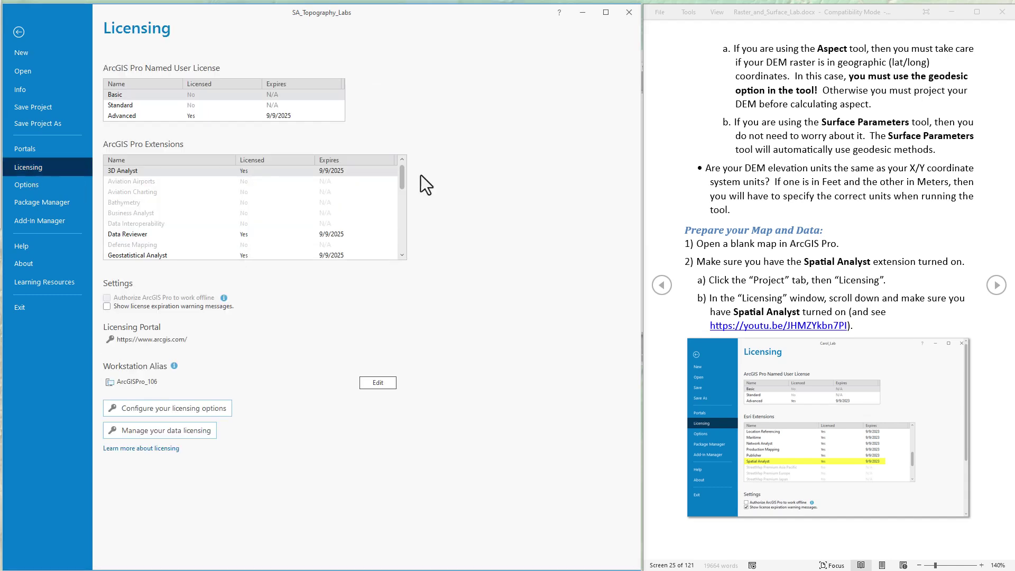
left_click_drag(402, 188, 398, 236)
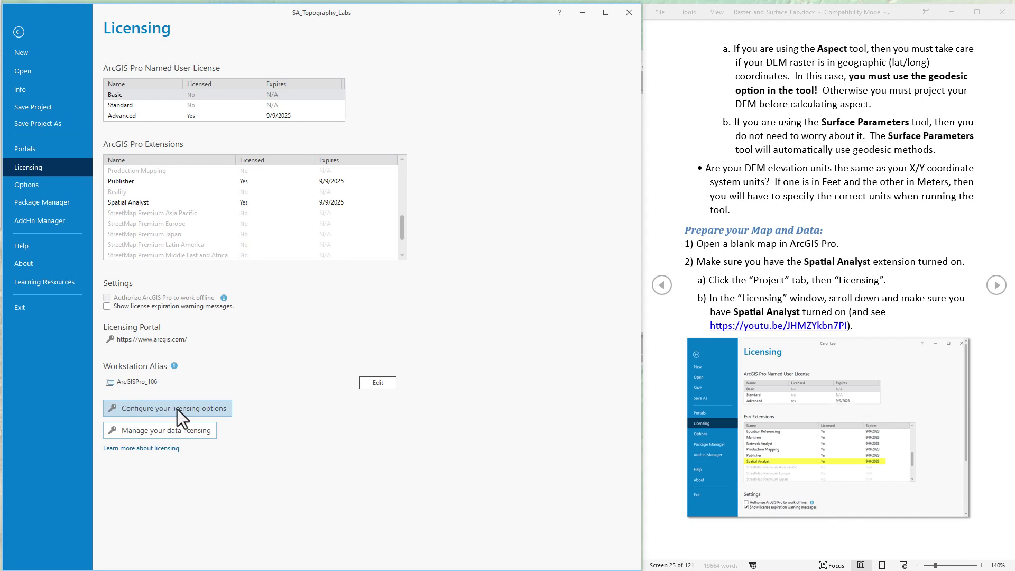
left_click(17, 32)
left_click(999, 288)
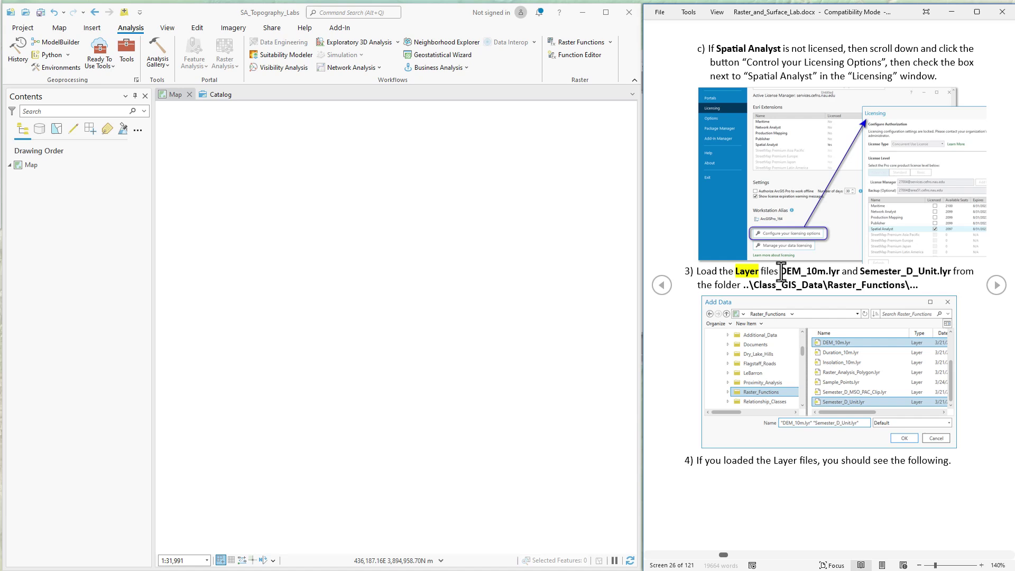
Browse the Catalog folders to Class_GIS_Data > Raster_Functions
left_click_drag(776, 273, 841, 273)
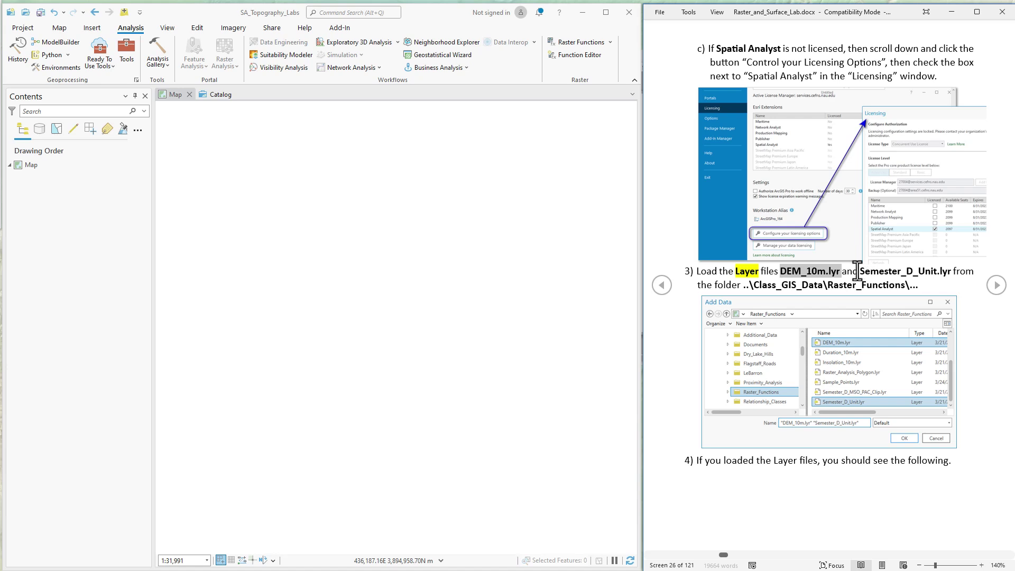
left_click_drag(859, 271, 952, 272)
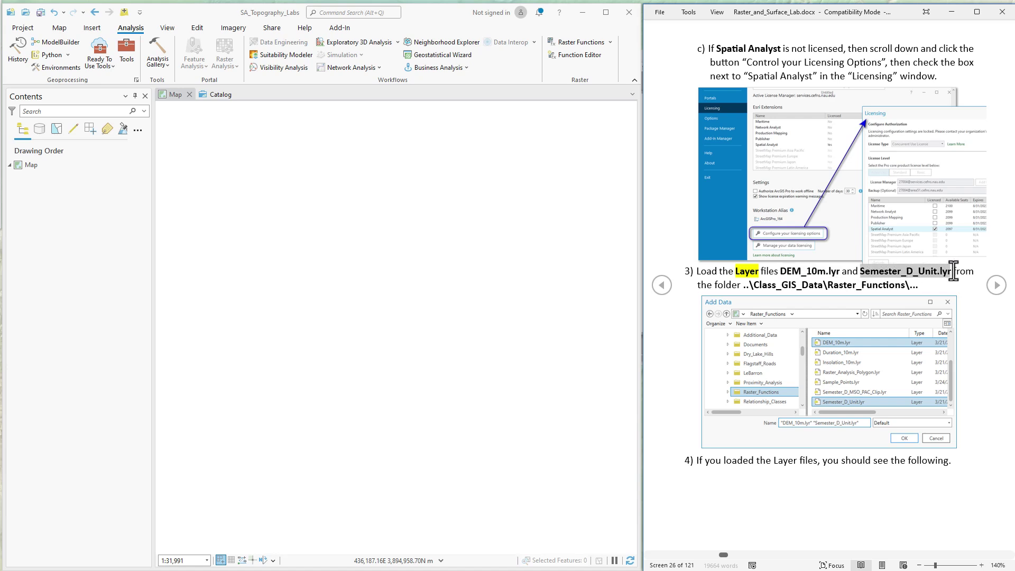
left_click(878, 273)
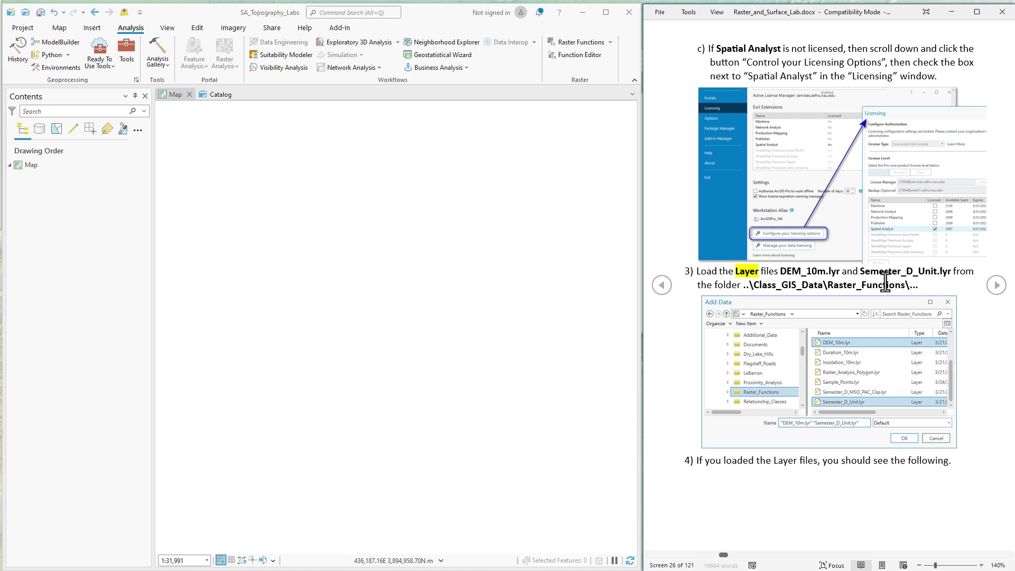
left_click(207, 94)
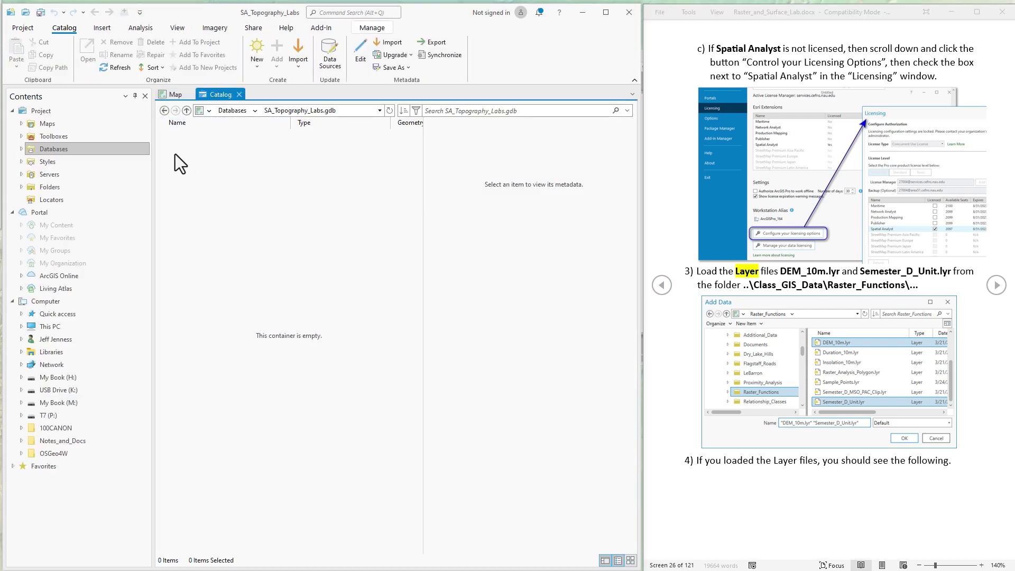
left_click(46, 190)
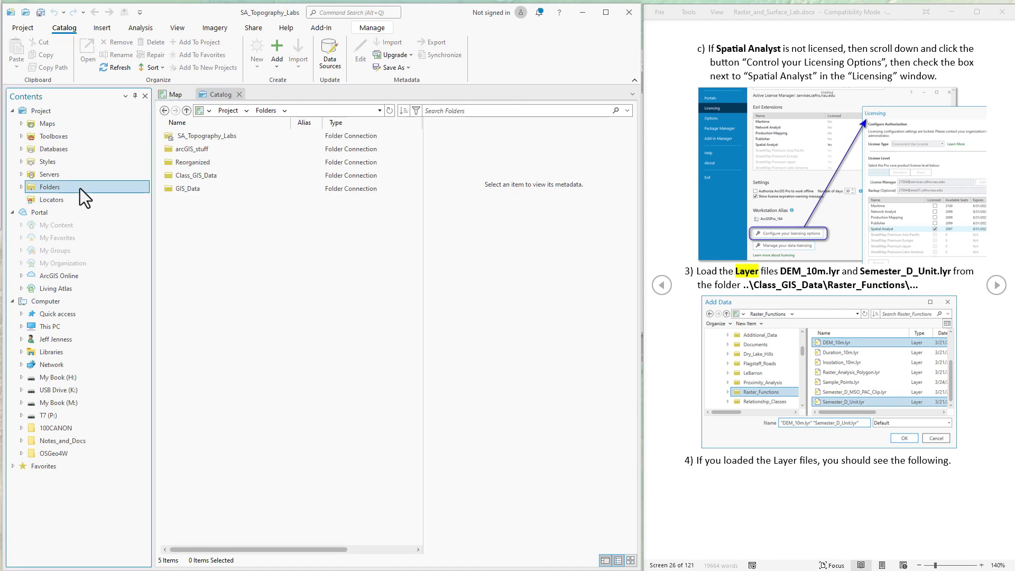
double_click(204, 174)
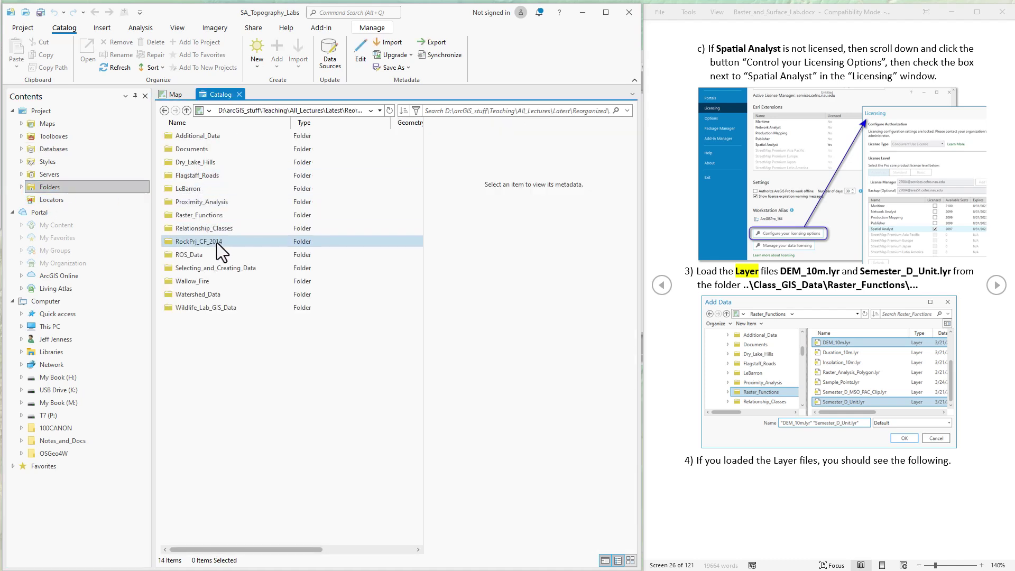
double_click(206, 213)
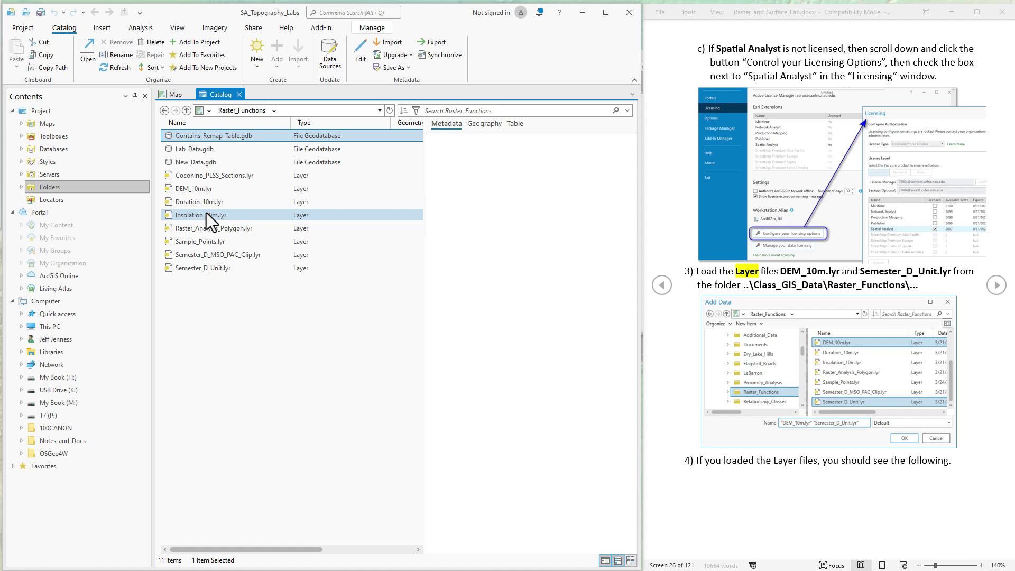
Add DEM_10m.lyr and Semester_D_Unit.lyr together to the map
left_click(196, 189)
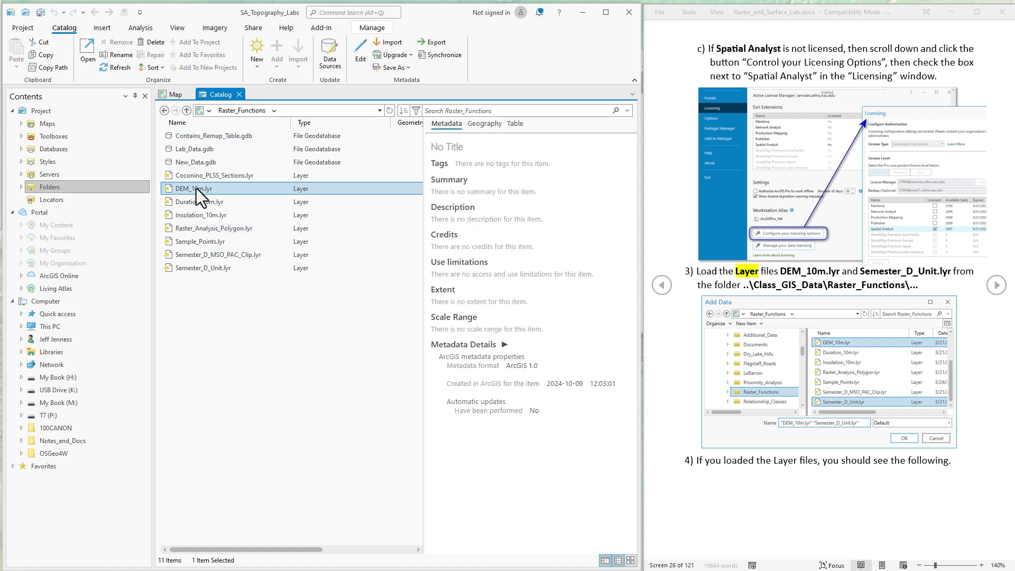
left_click(205, 268, "ctrl")
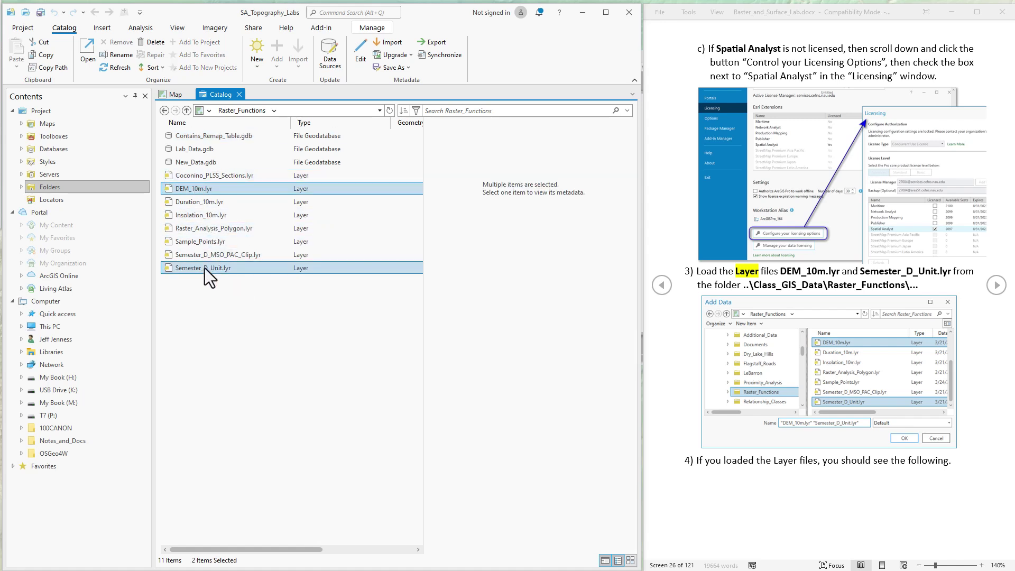
right_click(204, 268)
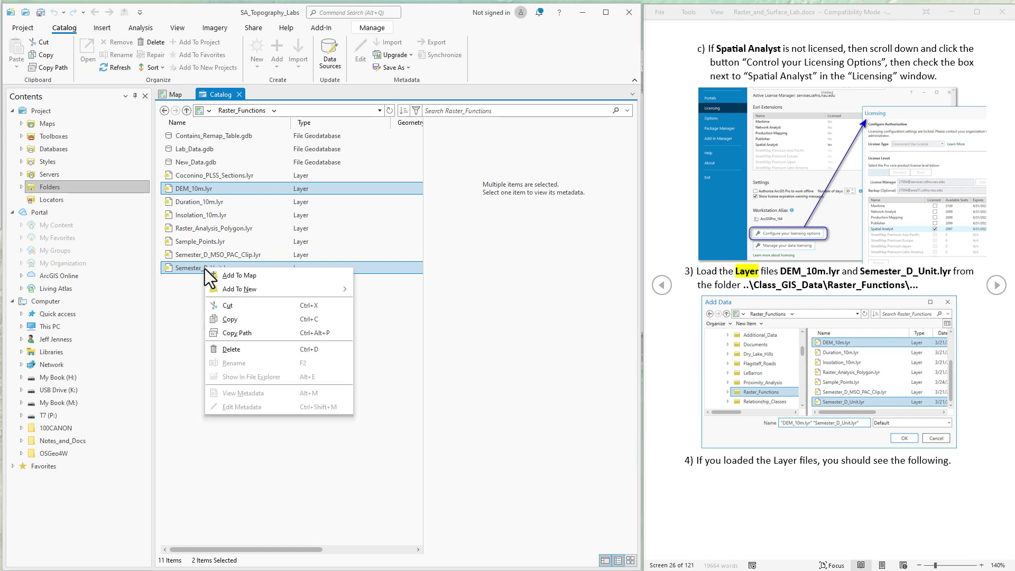
left_click(226, 275)
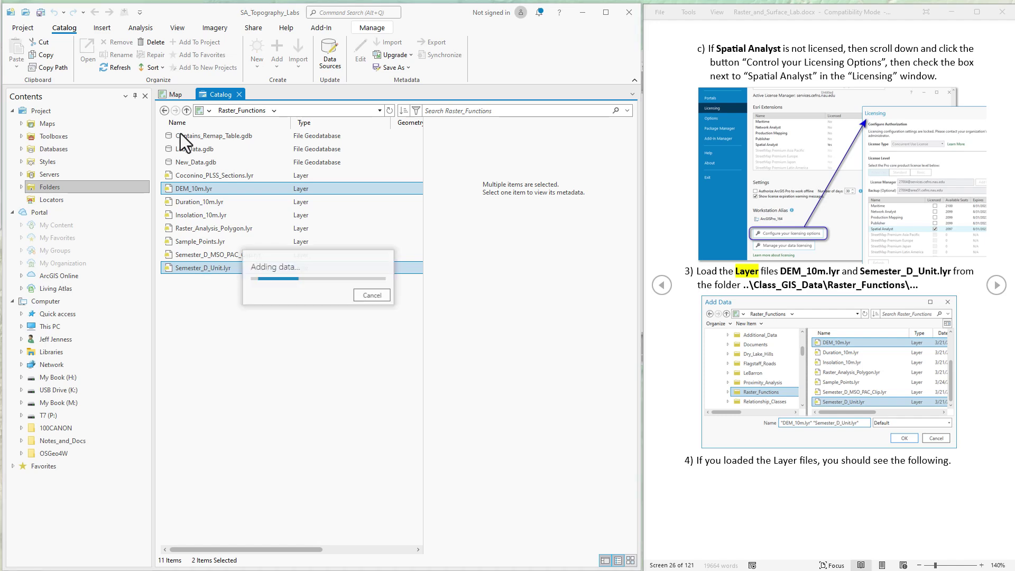
left_click(169, 95)
left_click(998, 288)
left_click(997, 288)
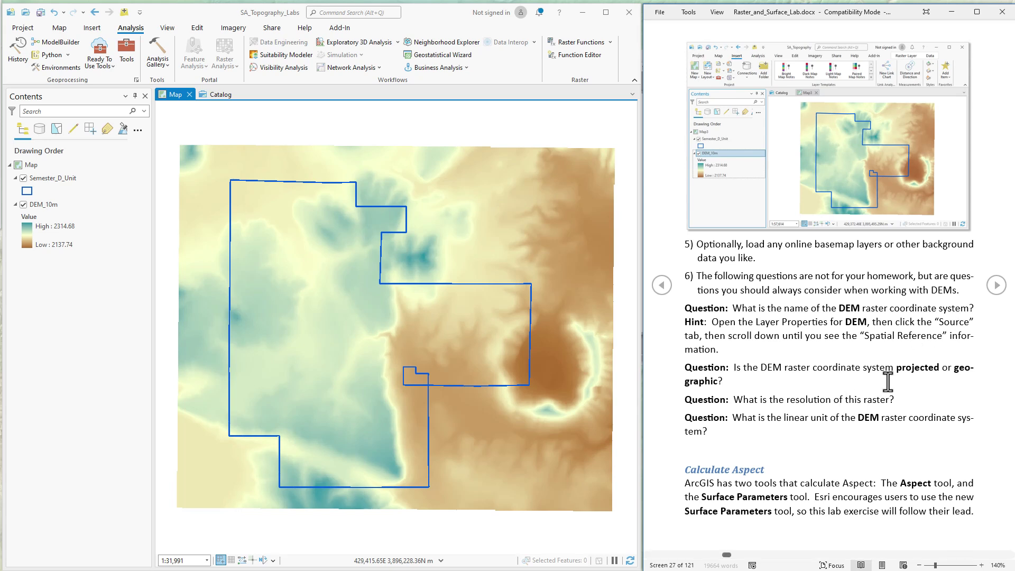
left_click_drag(924, 370, 975, 368)
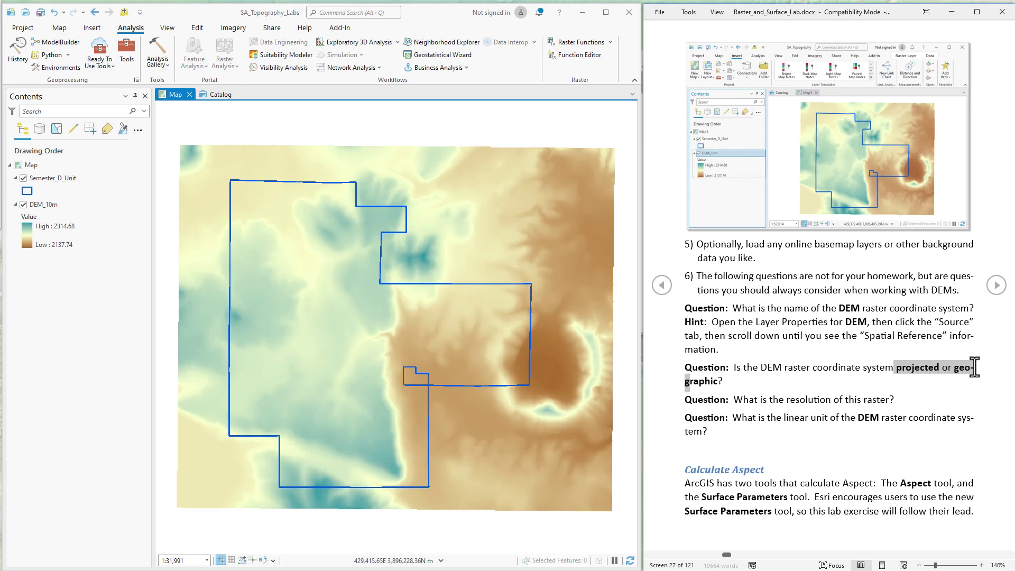
left_click(758, 369)
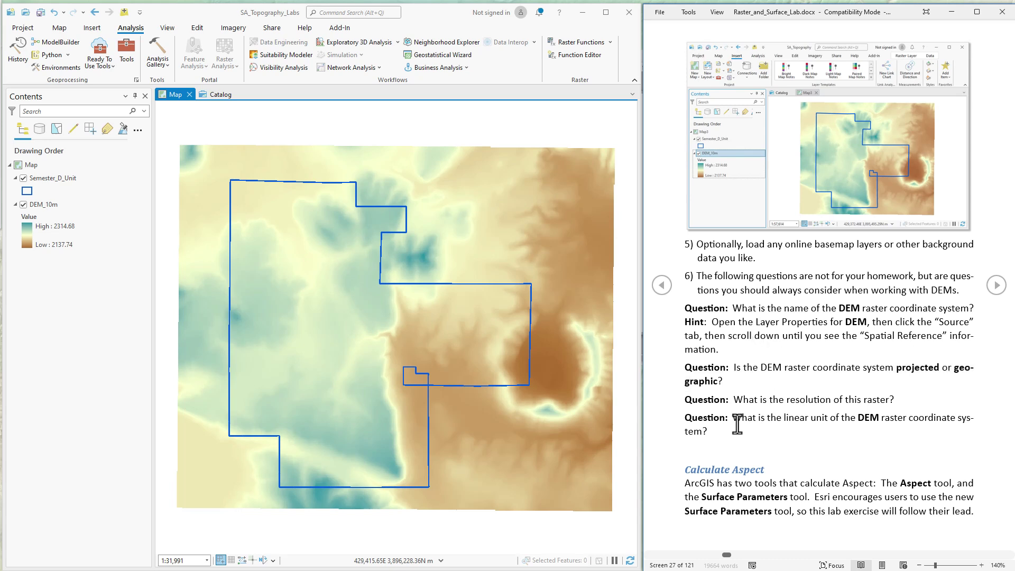
left_click_drag(737, 423, 881, 420)
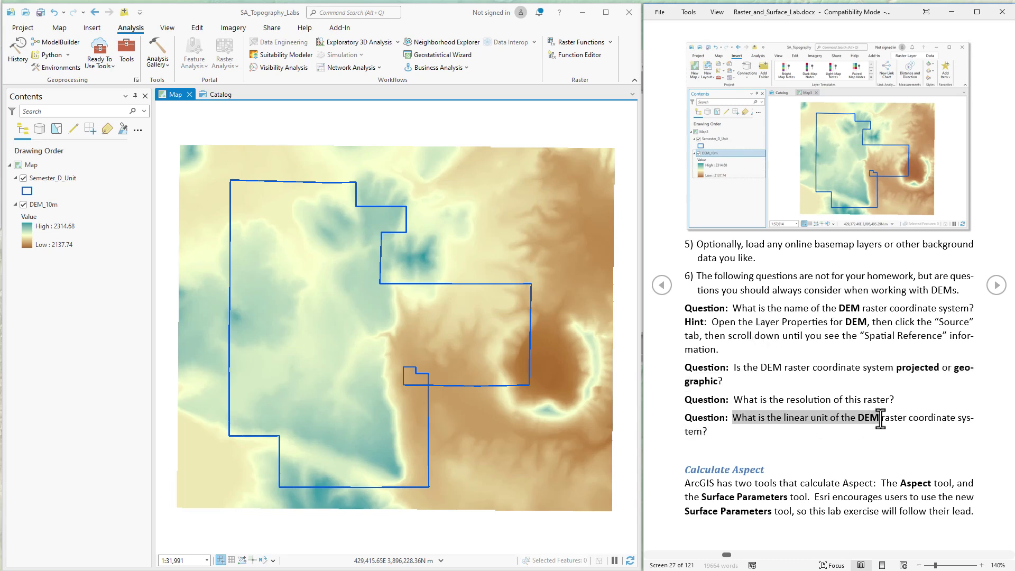
left_click(751, 365)
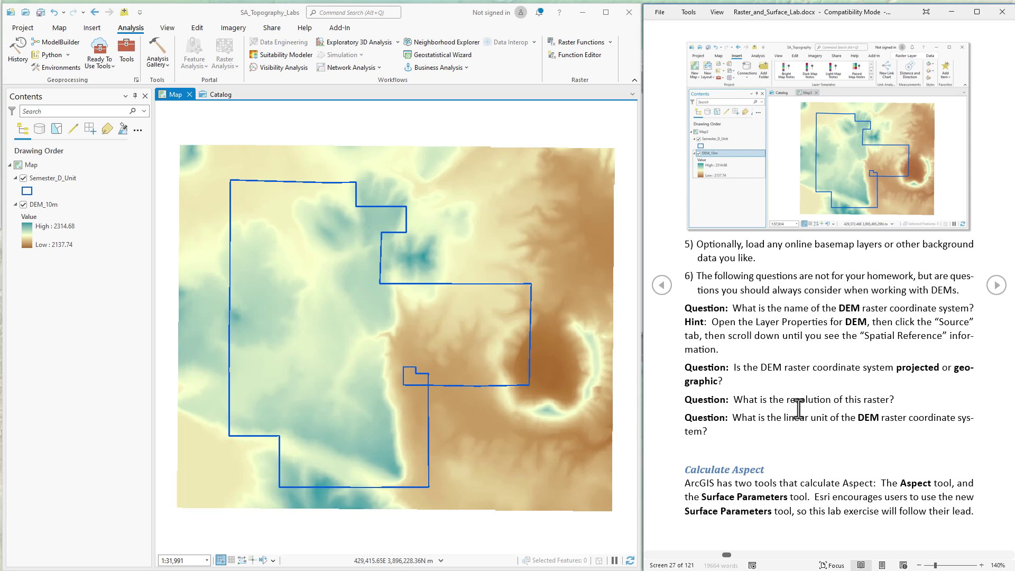
left_click(46, 207)
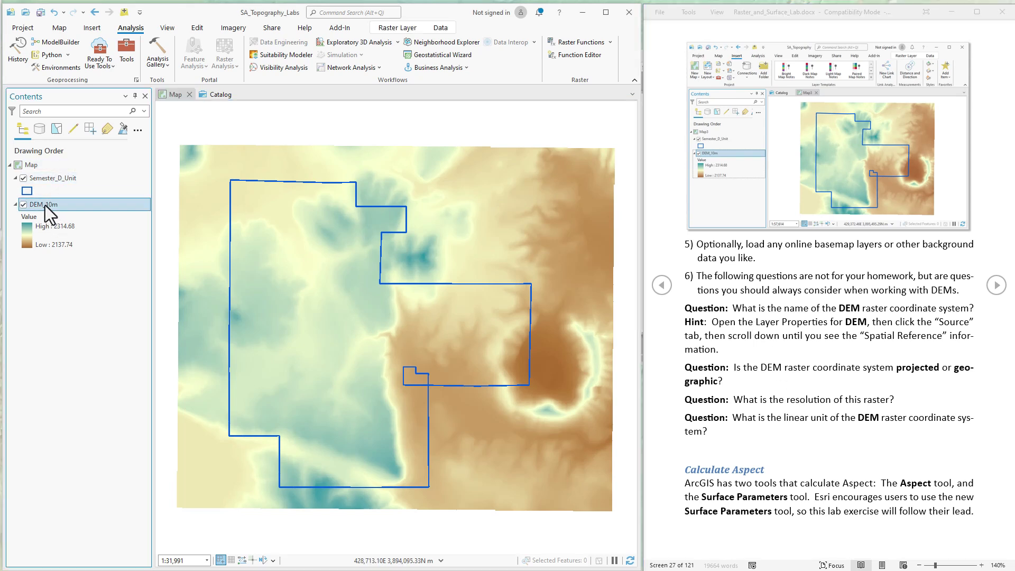
Read DEM_10m's spatial reference in Layer Properties: WGS 1984 UTM Zone 12N
double_click(46, 206)
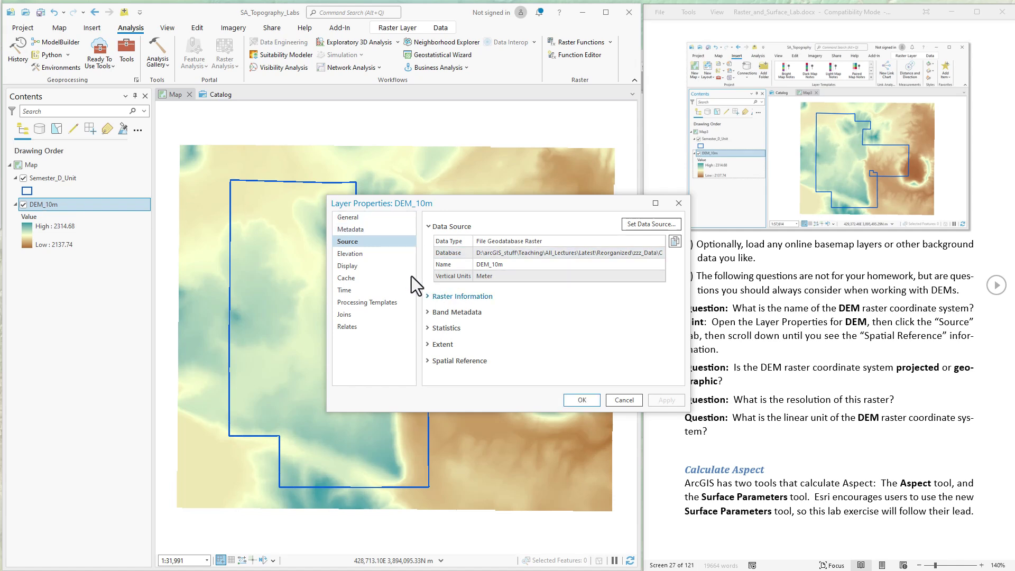
left_click_drag(485, 208, 366, 176)
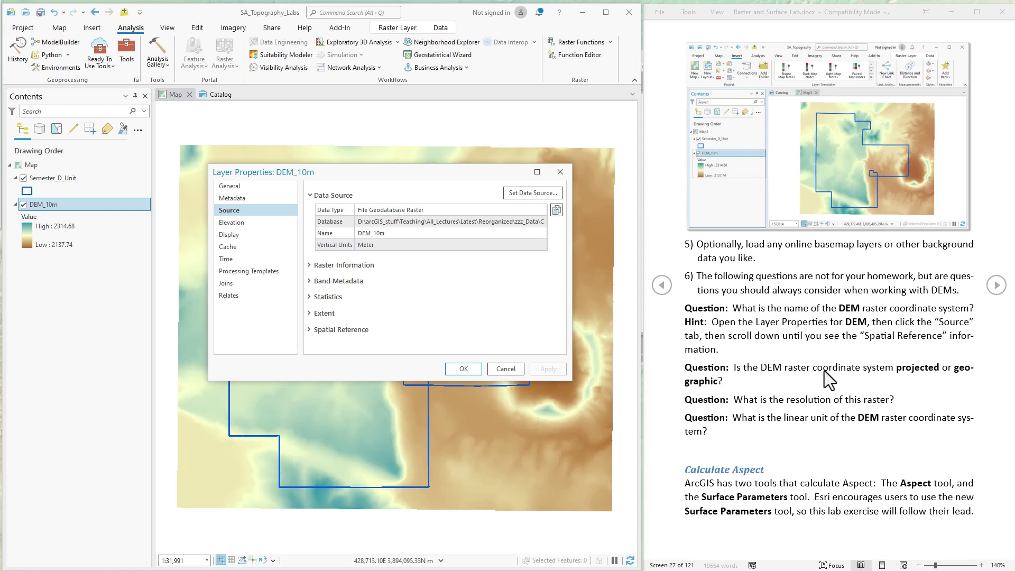
left_click(309, 332)
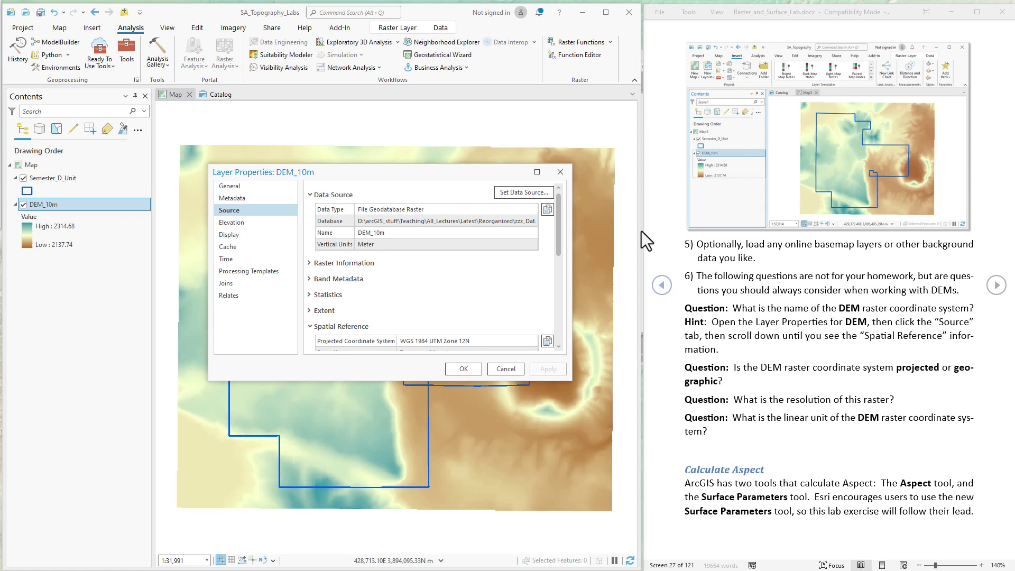
left_click_drag(560, 246, 561, 281)
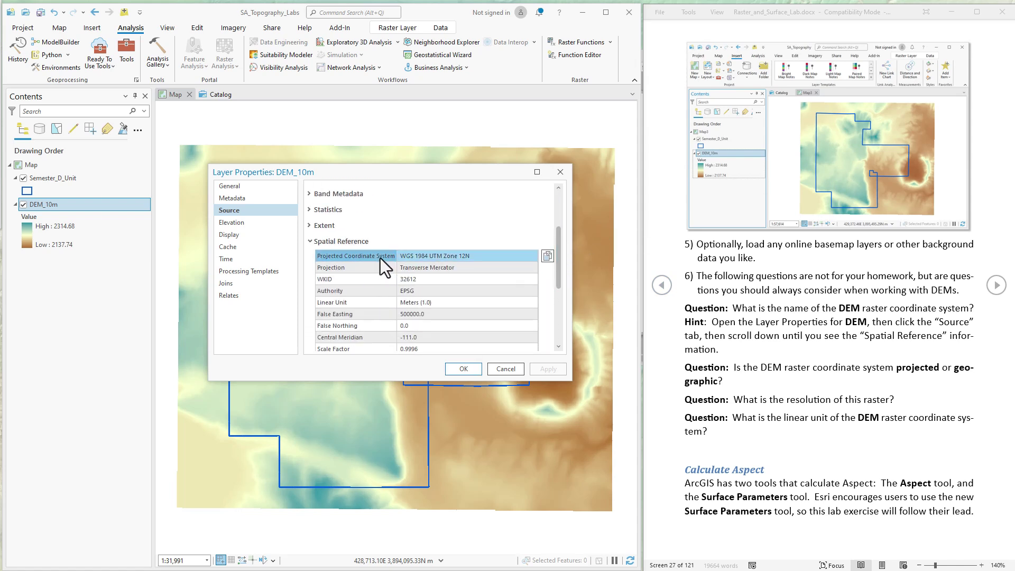
left_click(380, 258)
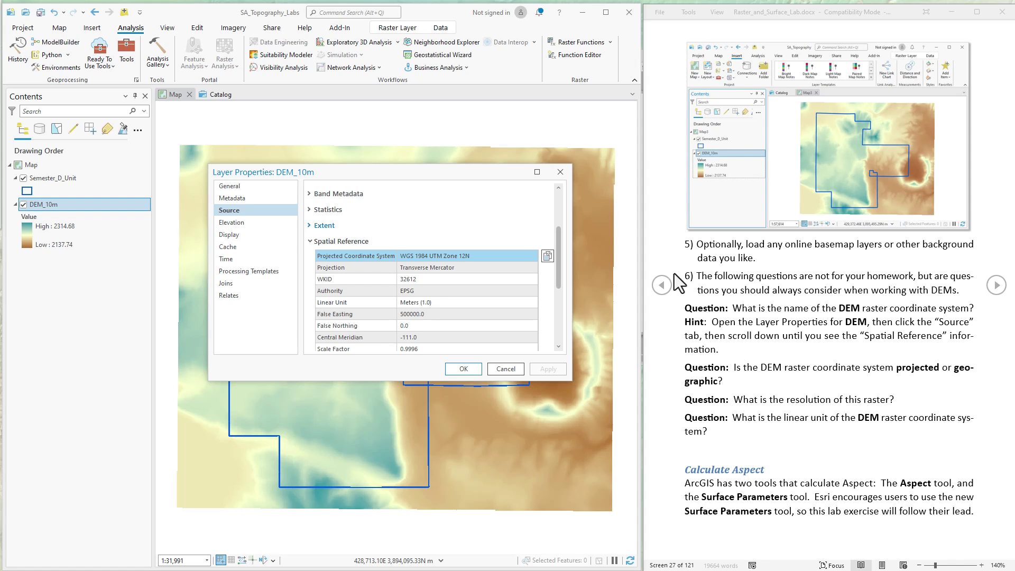
left_click(787, 422)
left_click_drag(787, 421, 825, 423)
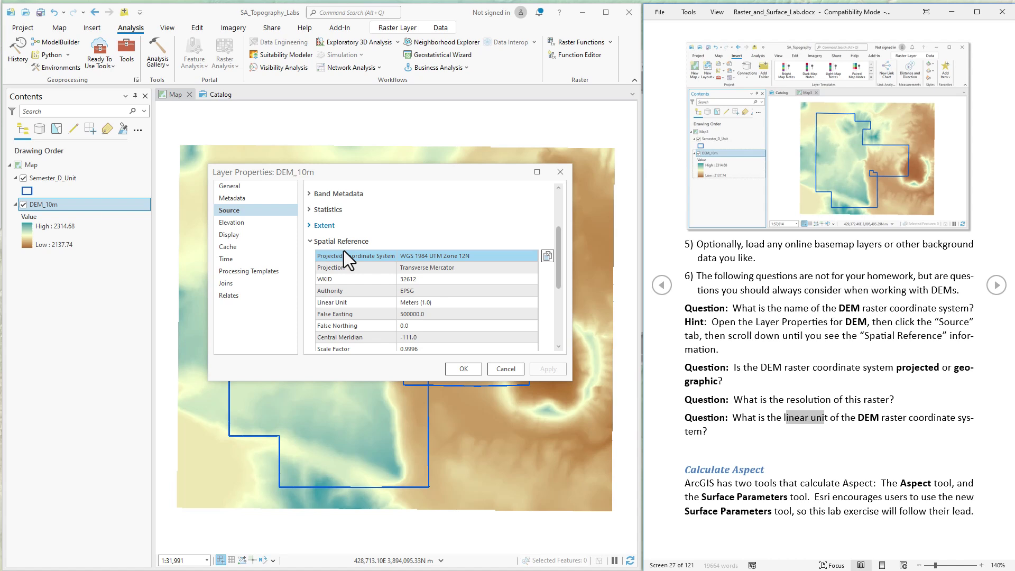
Check that DEM_10m's linear unit is Meters (1.0)
left_click(332, 305)
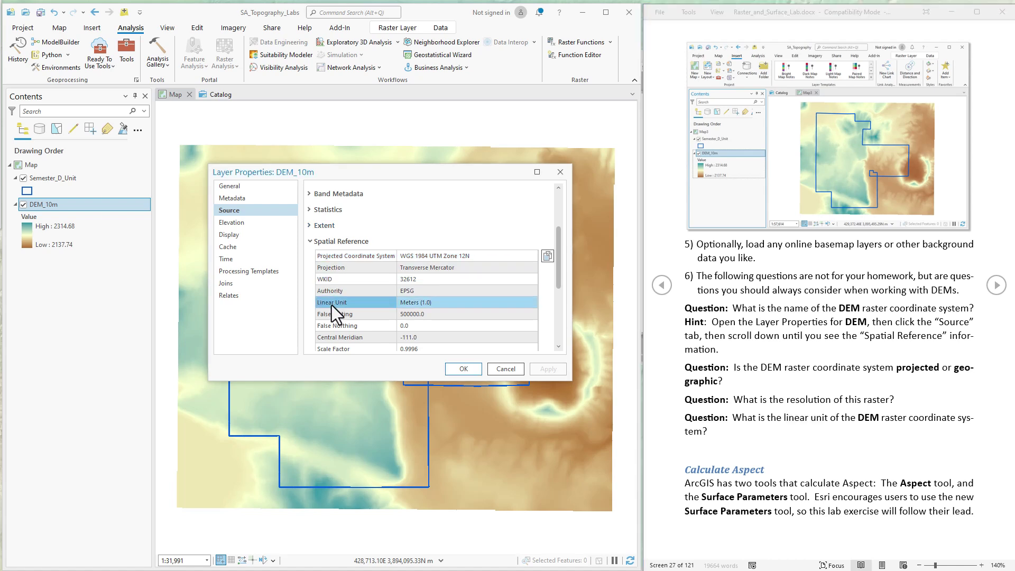
left_click(409, 304)
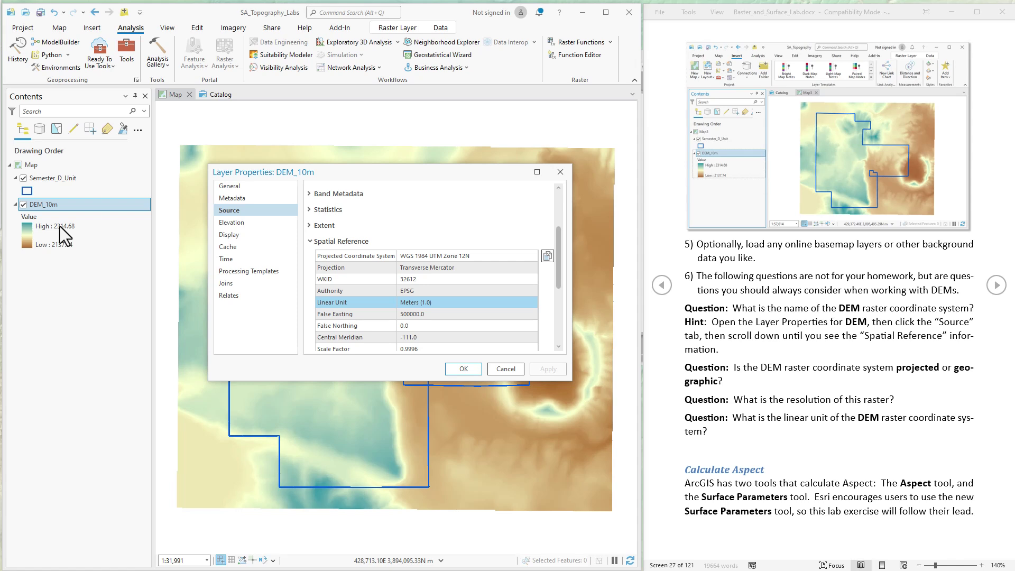
left_click(739, 399)
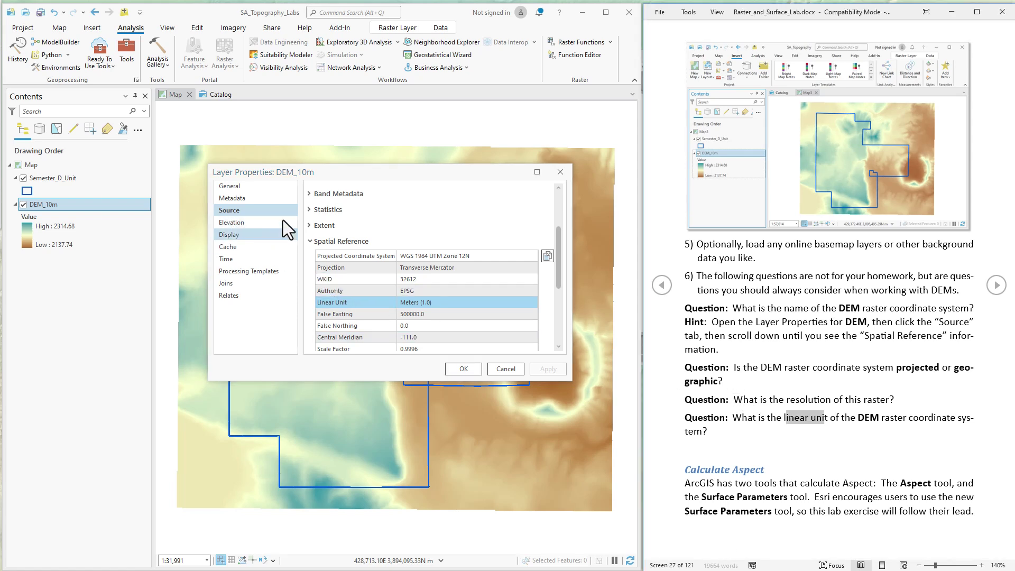
left_click_drag(558, 271, 561, 223)
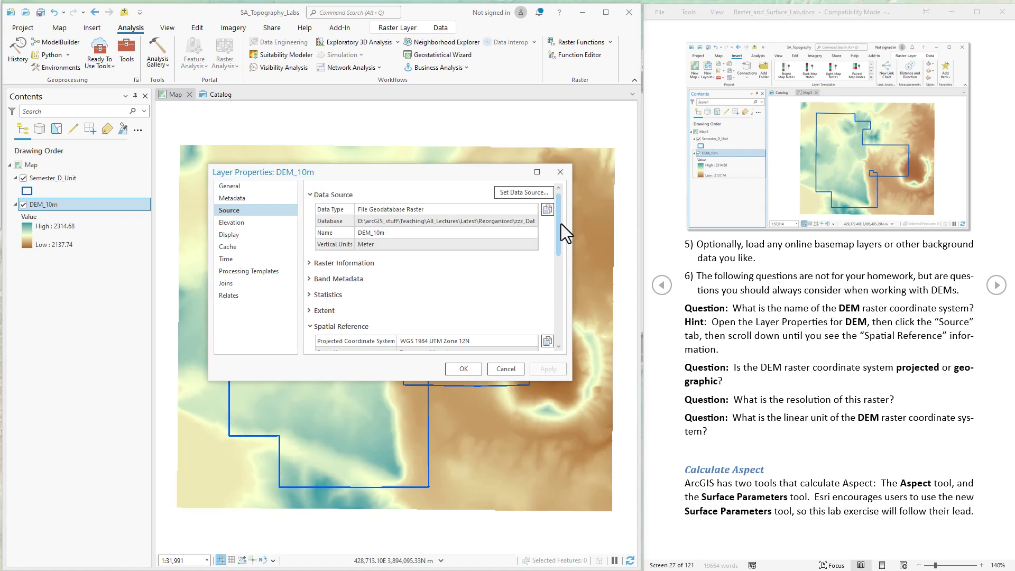
Check the raster's 9.33 cell size in Raster Information, then close Layer Properties
left_click(309, 262)
left_click(429, 312)
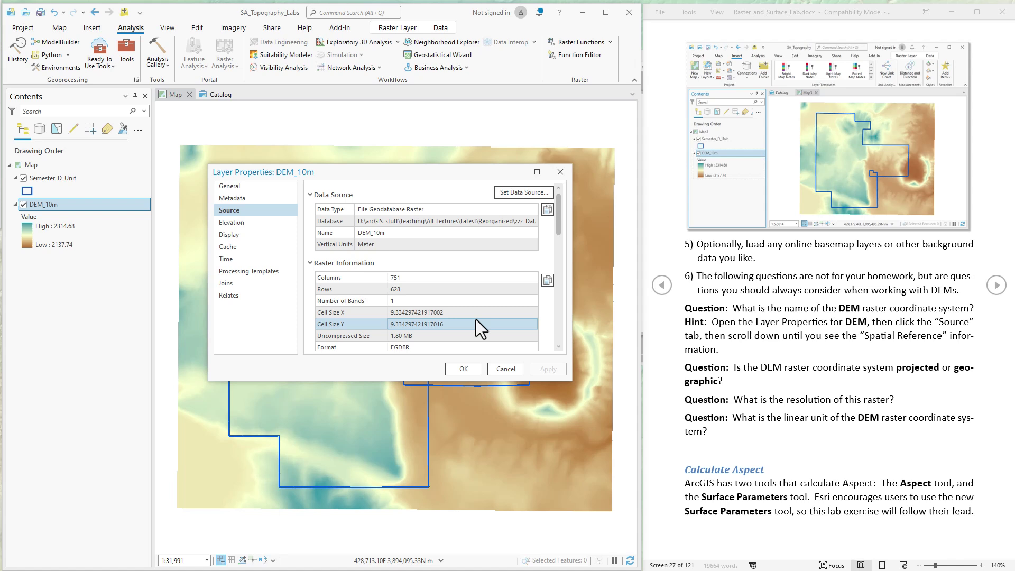
left_click(379, 324)
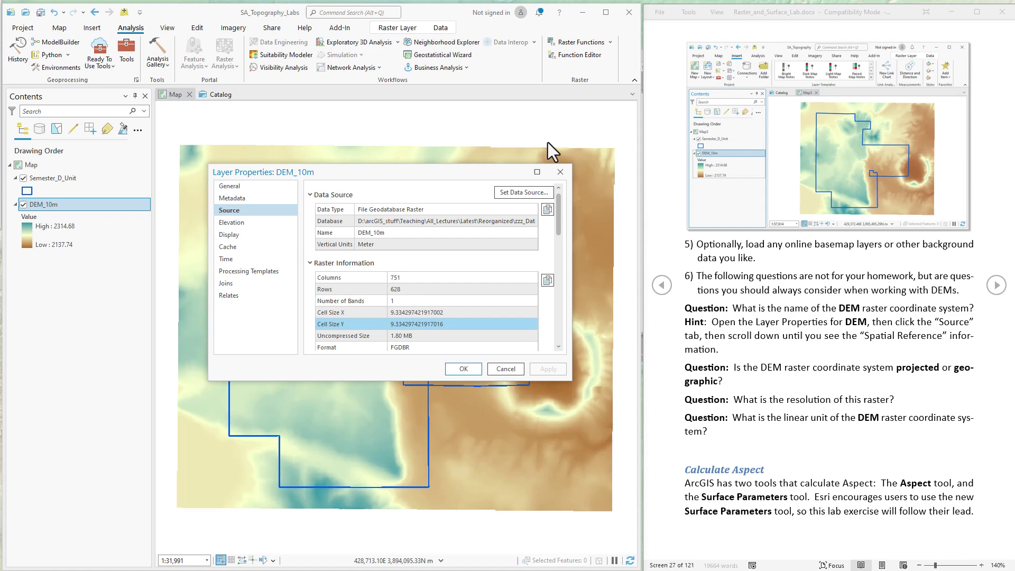
left_click(559, 173)
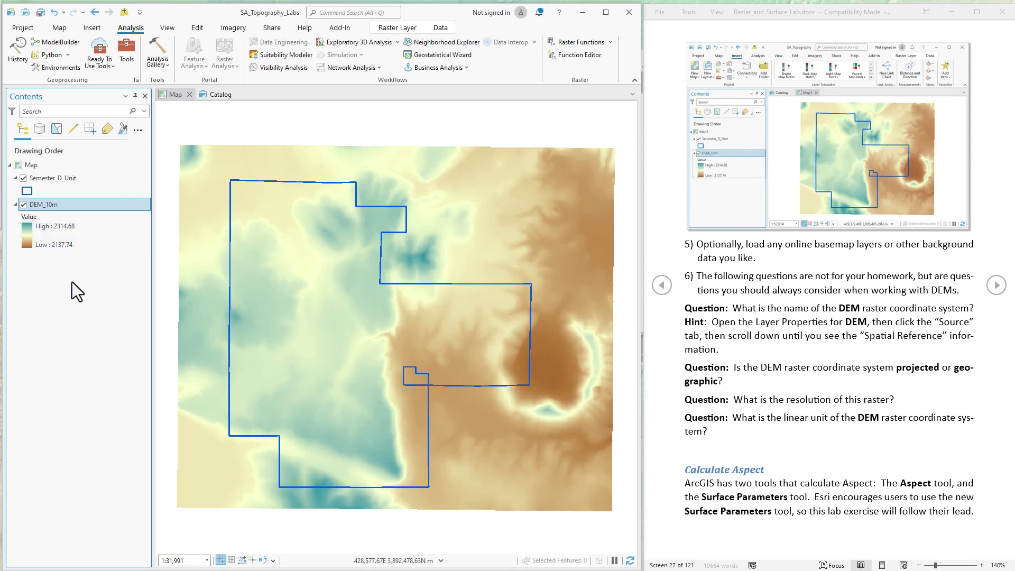
left_click(862, 502)
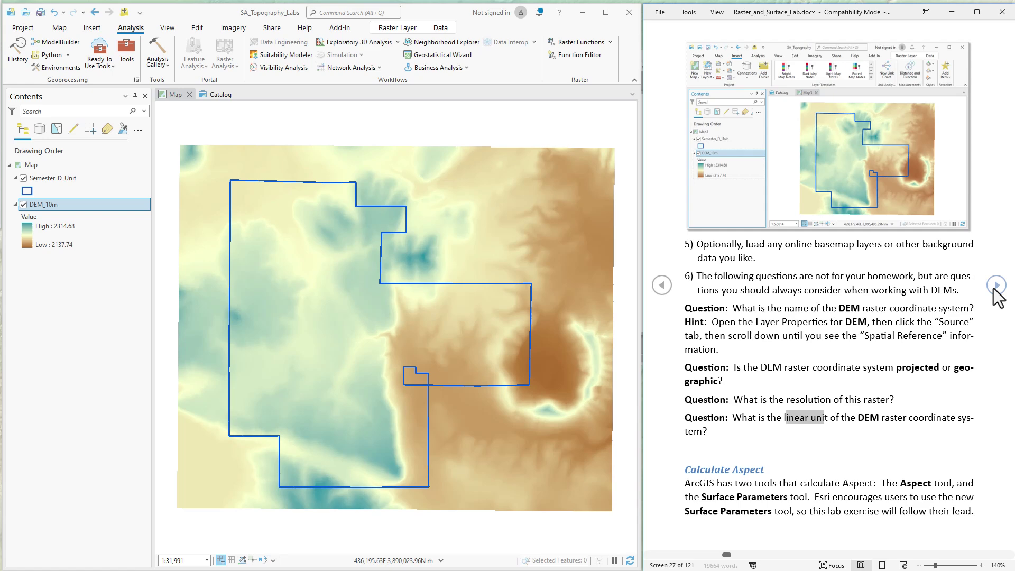
left_click(997, 286)
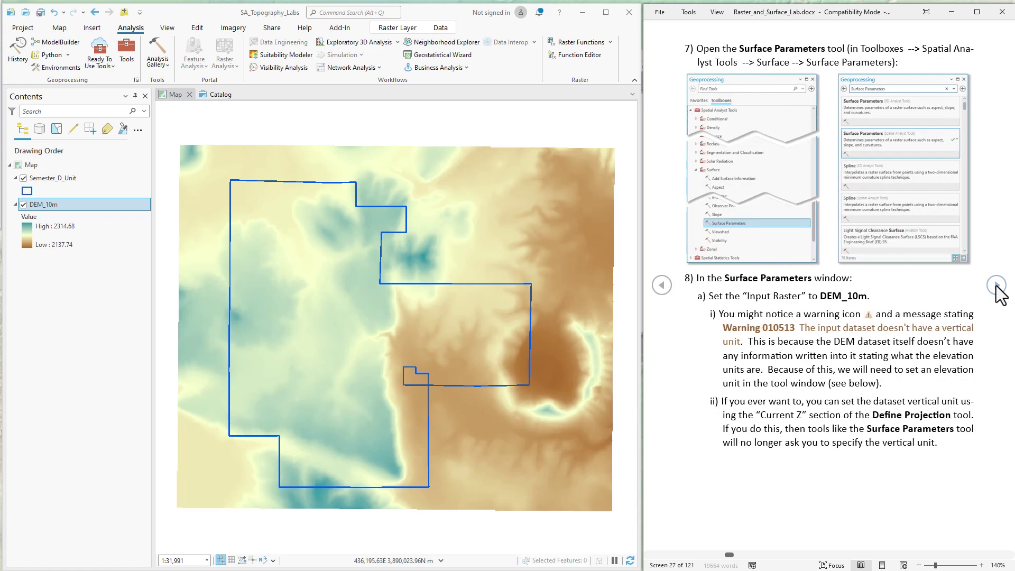
Find and open the Spatial Analyst Surface Parameters tool via a 'surface parameters' search
left_click(128, 55)
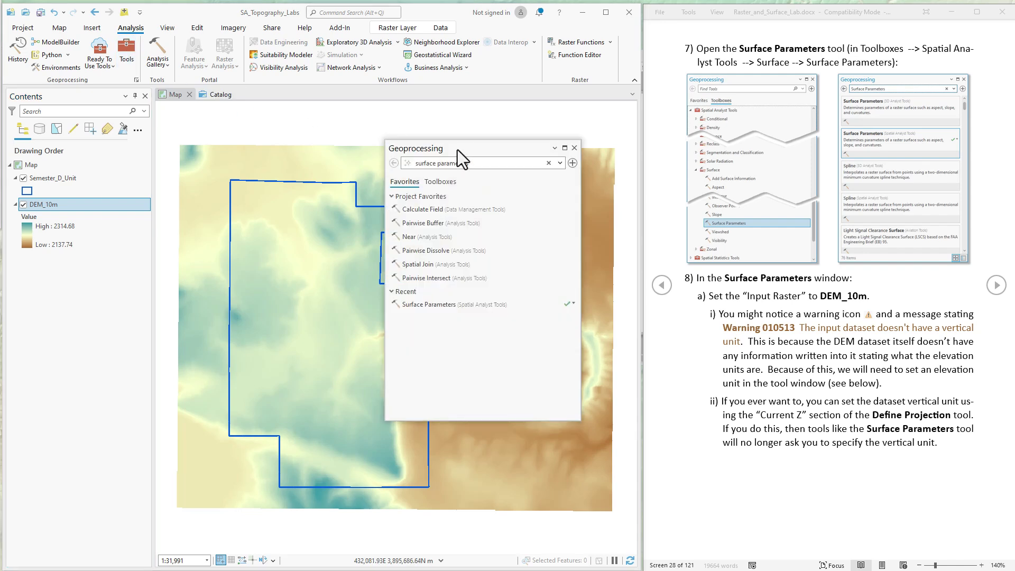
left_click_drag(496, 164, 373, 166)
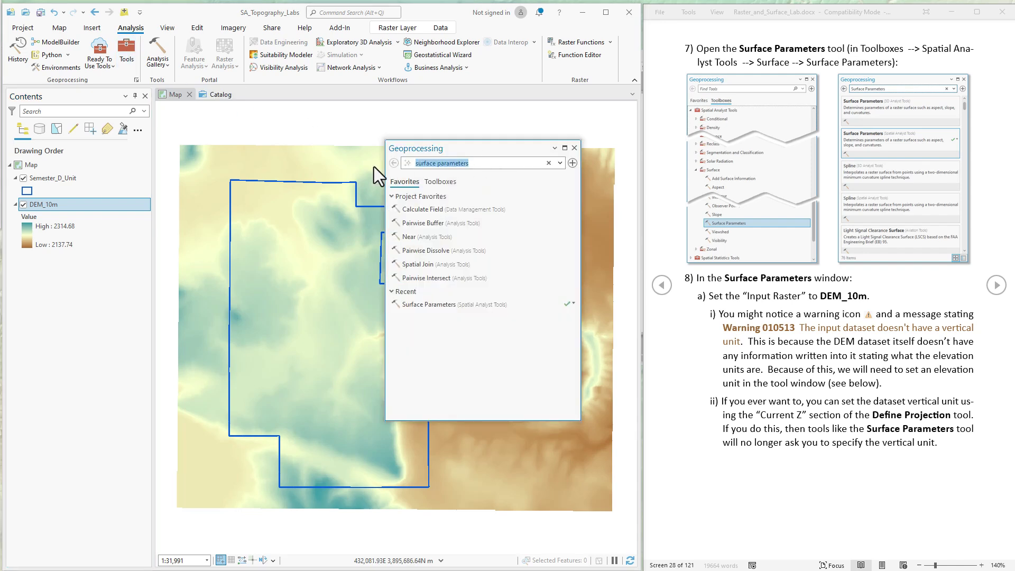
left_click(480, 164)
key("Return")
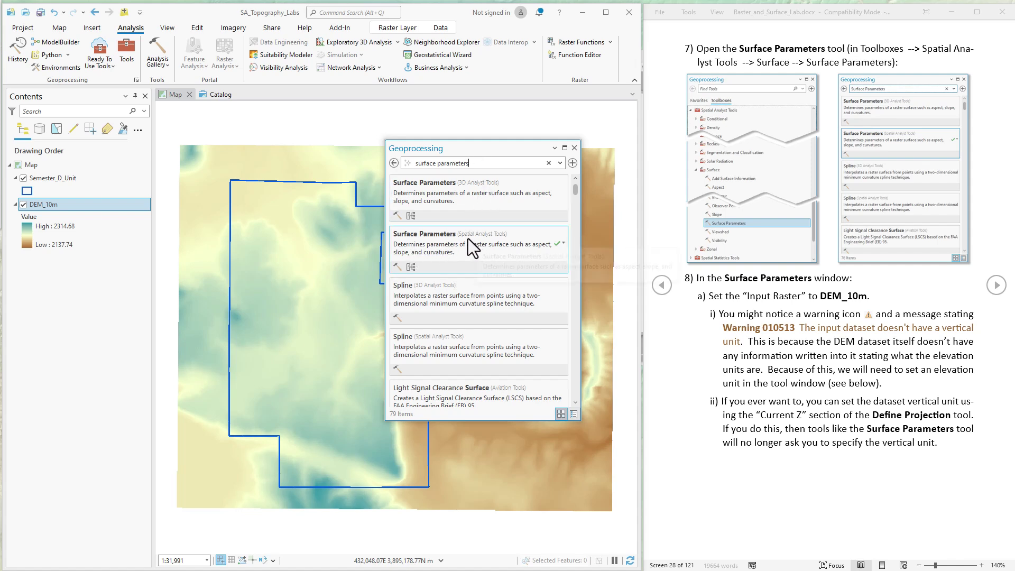
left_click(419, 236)
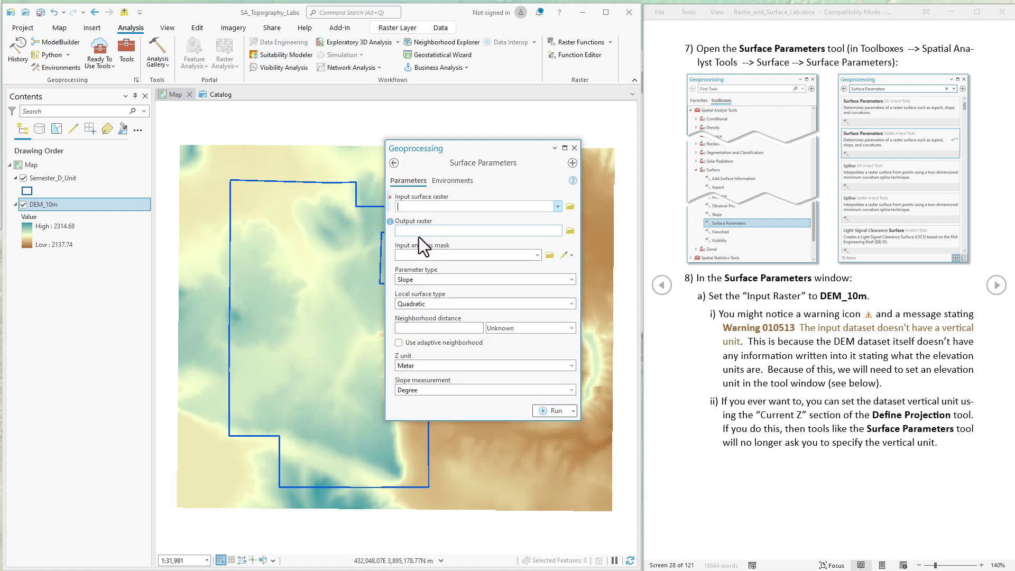
Set DEM_10m as the input surface raster
left_click(997, 289)
left_click(997, 287)
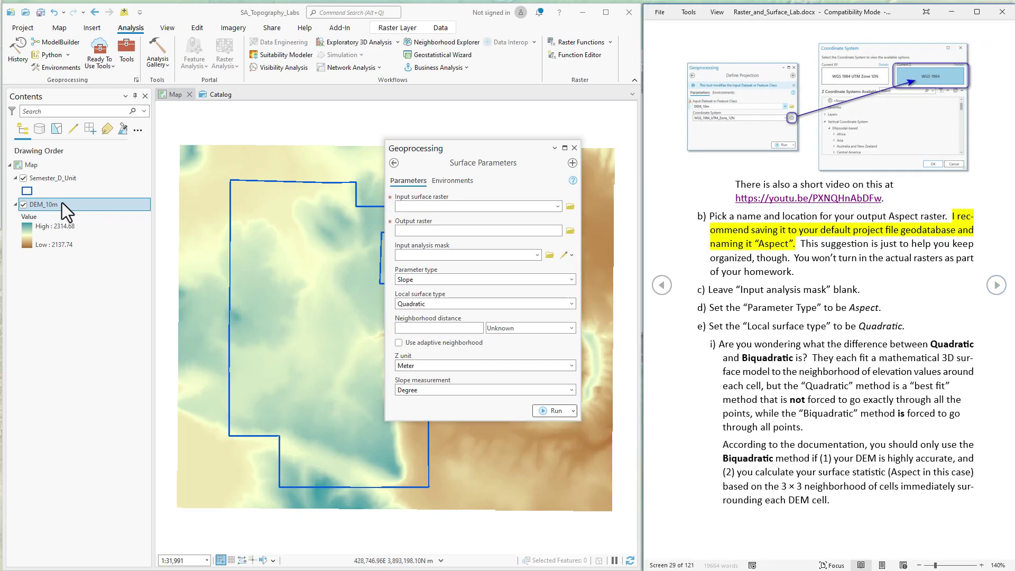
left_click_drag(64, 204, 417, 205)
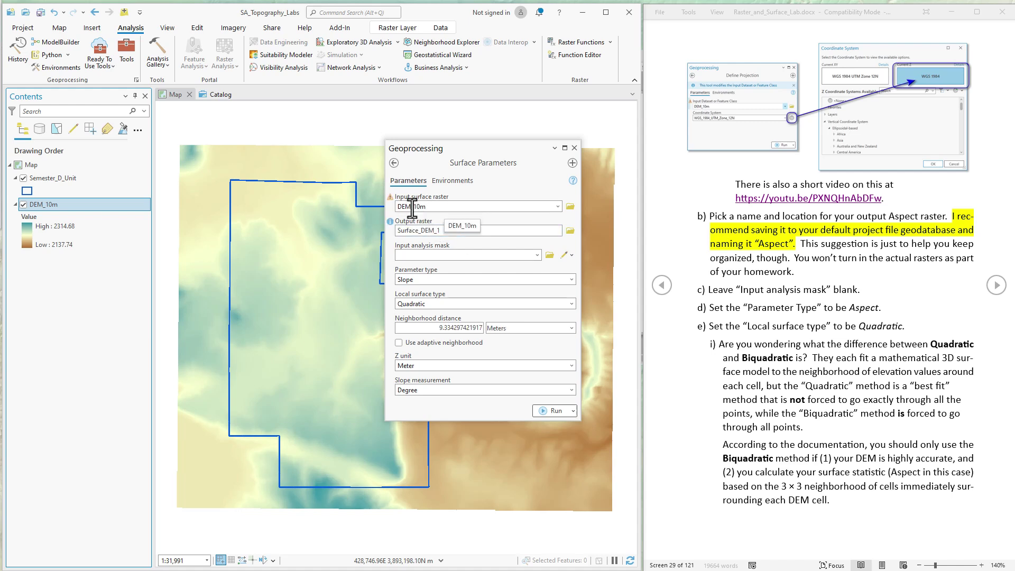
mouse_move(391, 200)
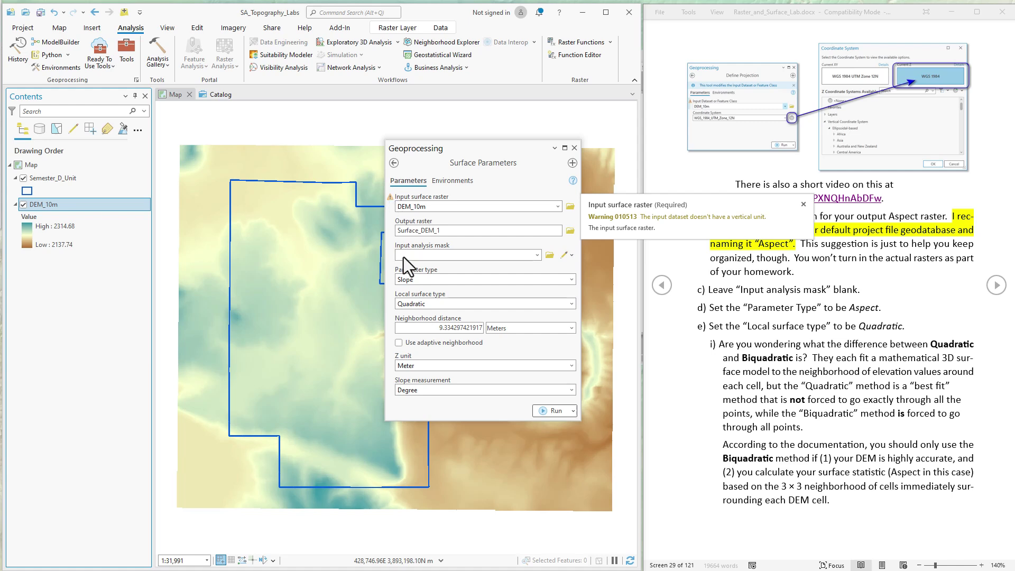
Set Parameter type to Aspect and keep the Z unit as Meter
left_click(403, 366)
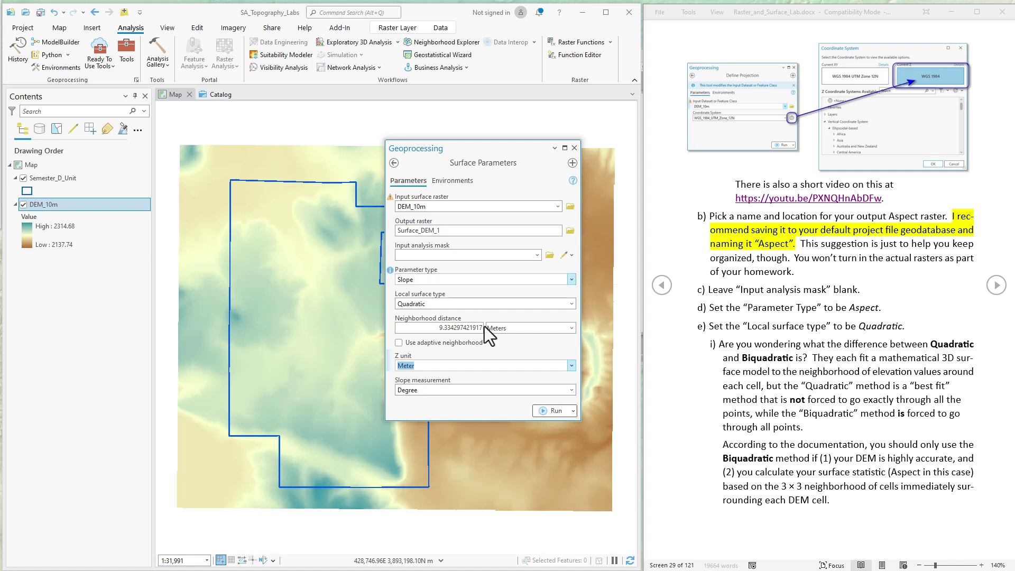
left_click(439, 369)
left_click_drag(439, 368, 384, 367)
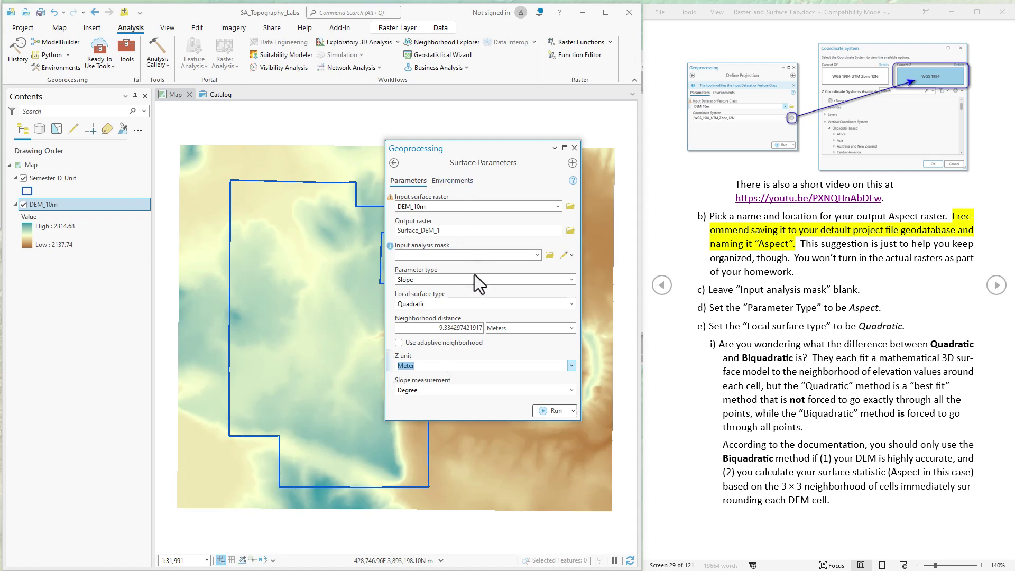
left_click(427, 277)
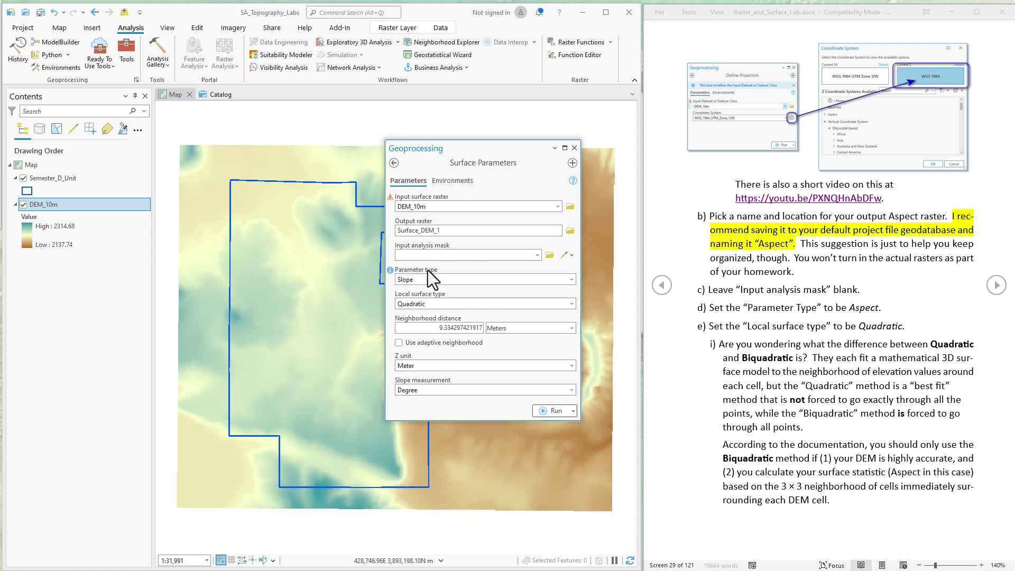
left_click(572, 280)
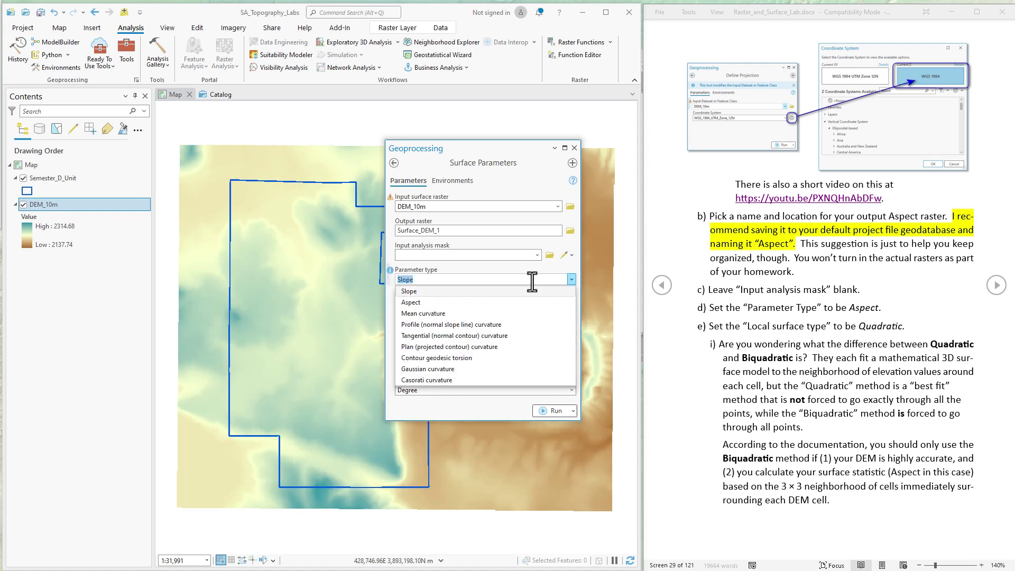
left_click(402, 302)
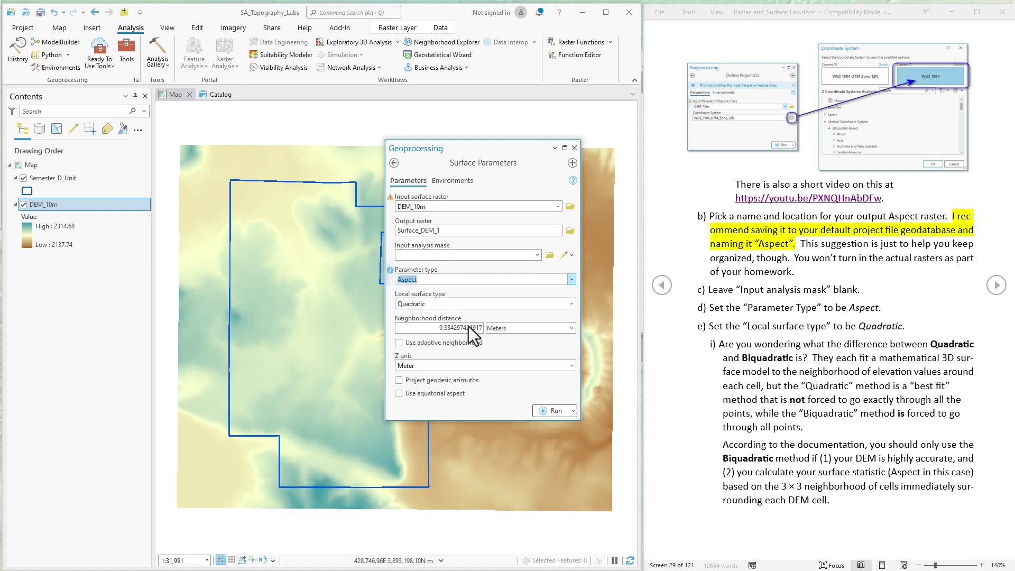
left_click(423, 363)
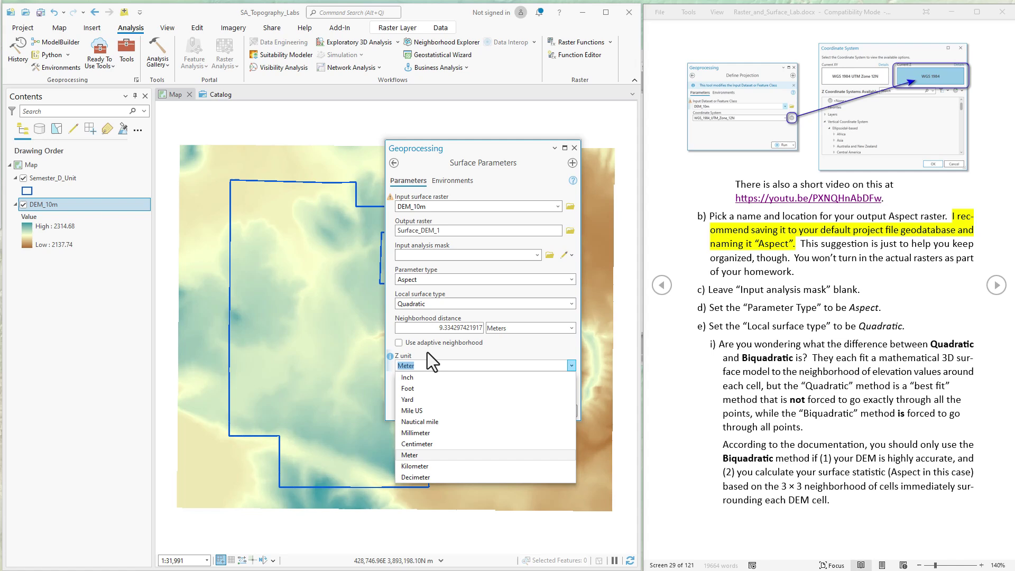
left_click(427, 352)
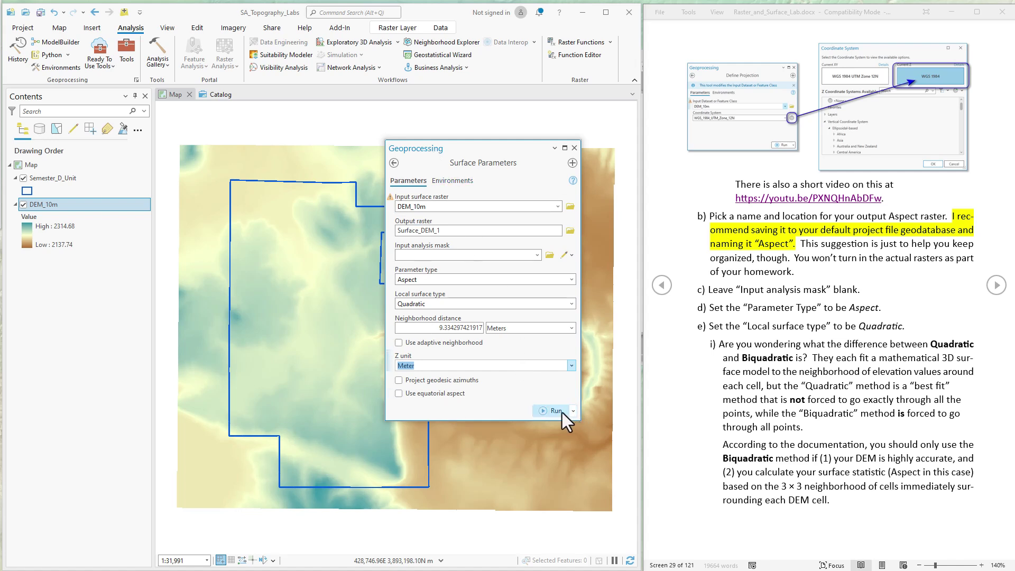
Rename the output raster from Surface_DEM_1 to Aspect
left_click(470, 232)
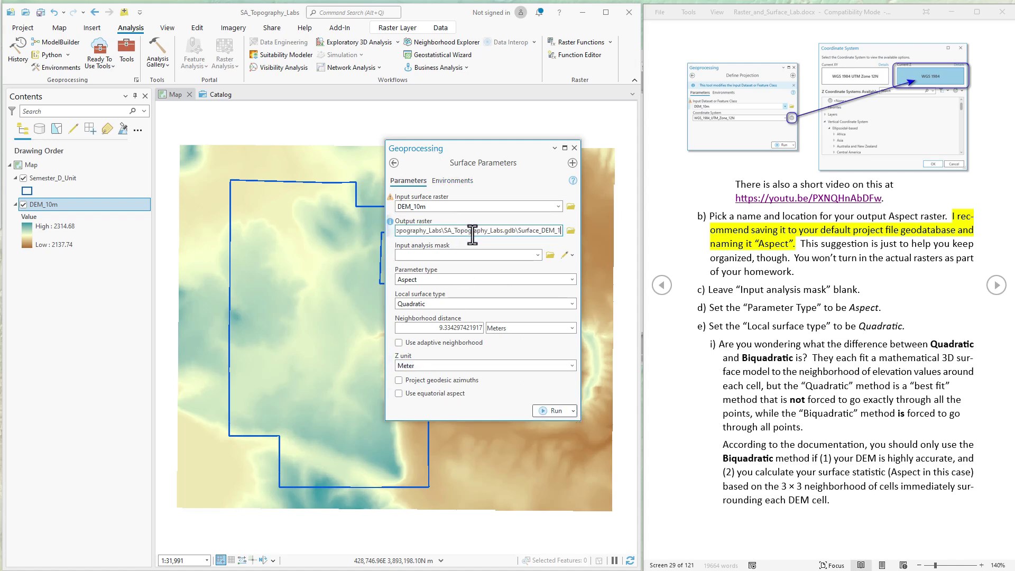
double_click(524, 231)
type("Aspect")
key("Tab")
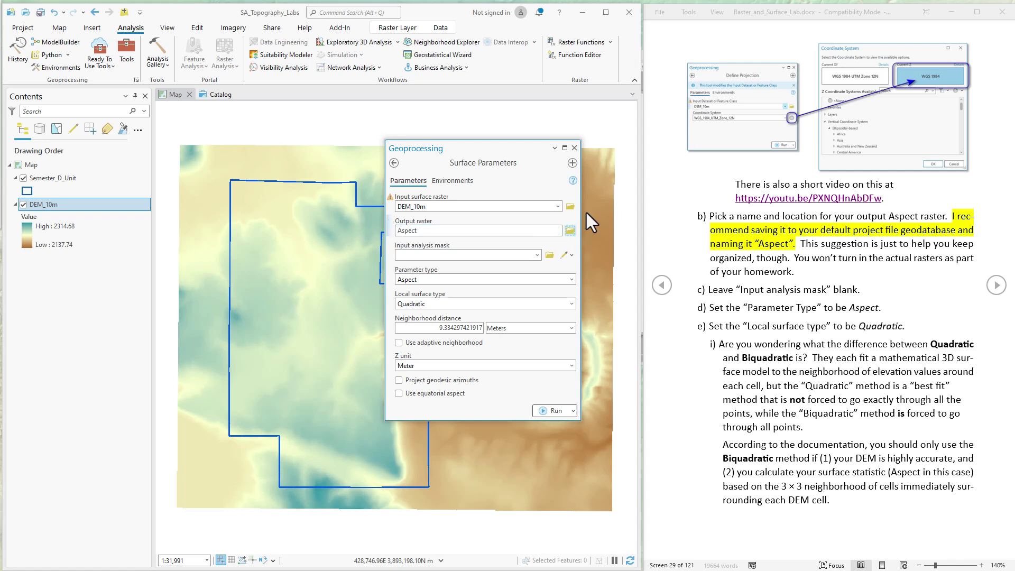
Run Surface Parameters to create the Aspect raster, then close the tool pane
left_click(554, 415)
left_click(996, 285)
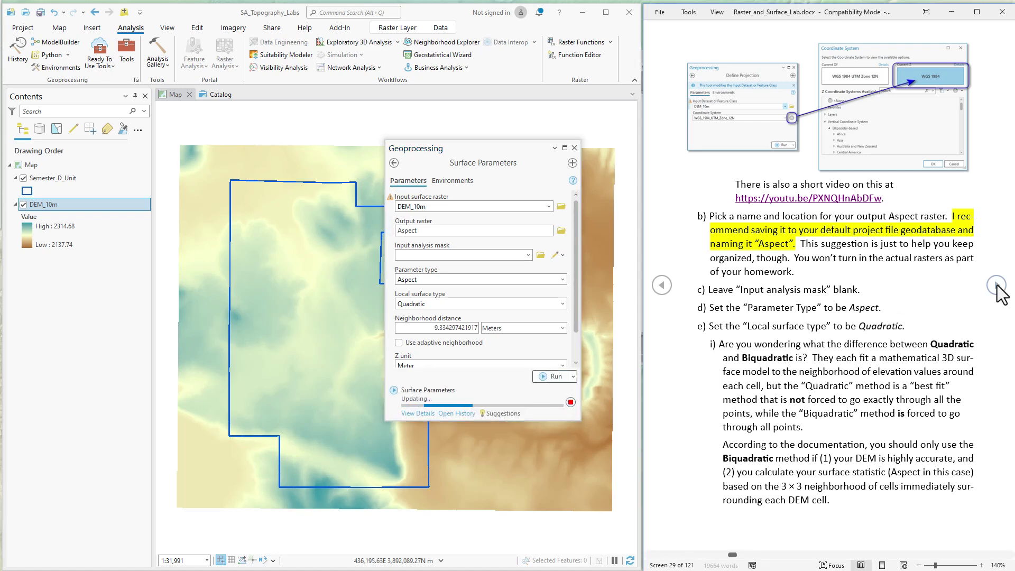
left_click(997, 286)
left_click(997, 286)
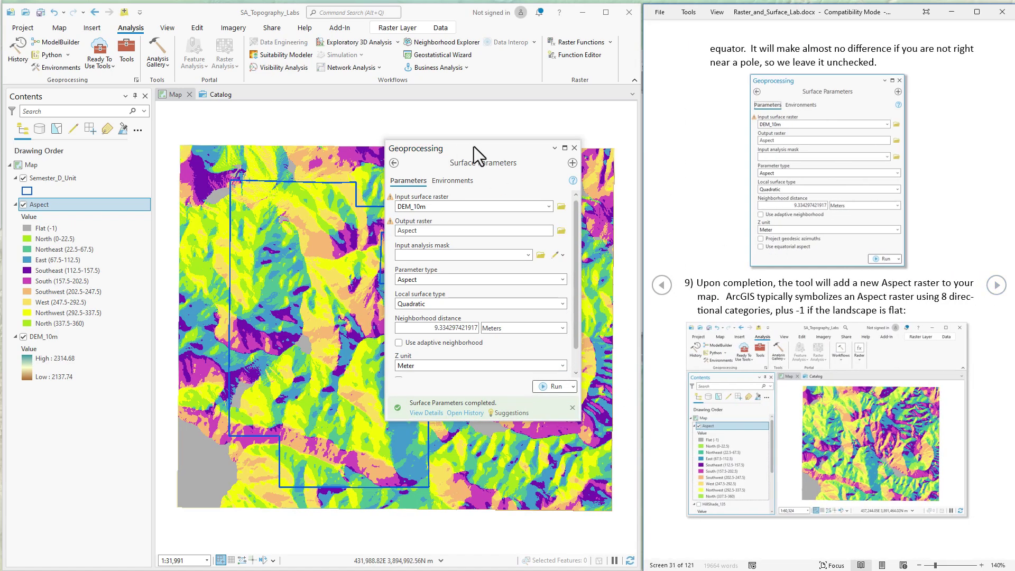
left_click_drag(478, 151, 560, 261)
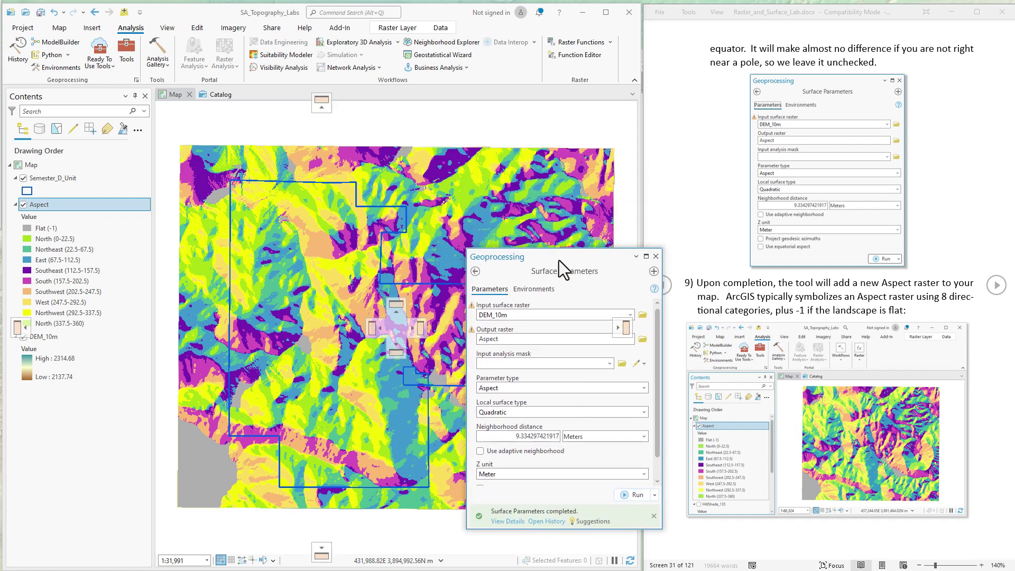
left_click(655, 256)
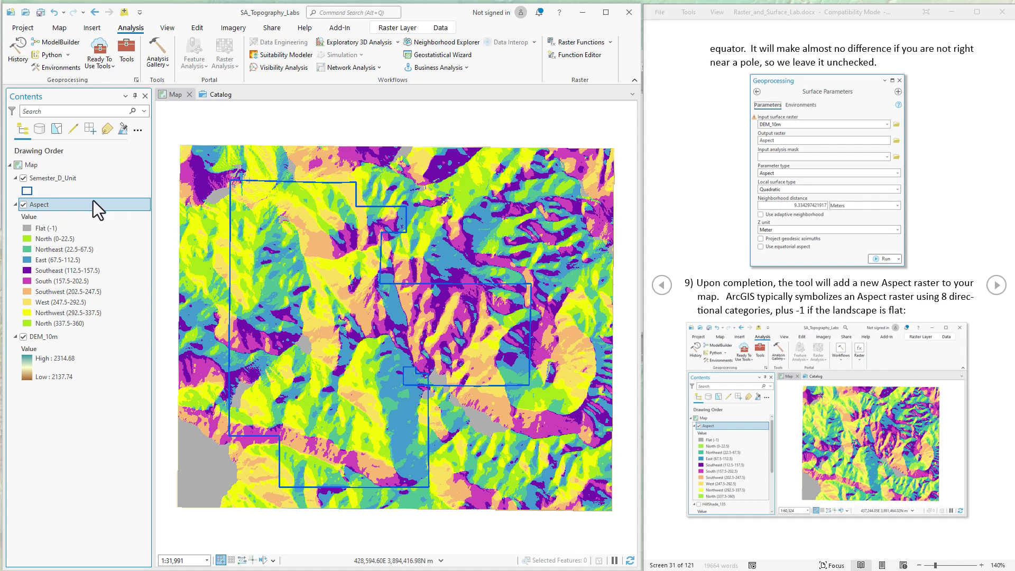
Change the Aspect layer's symbology from Classify to a greyscale Stretch (-1 to 360)
right_click(56, 209)
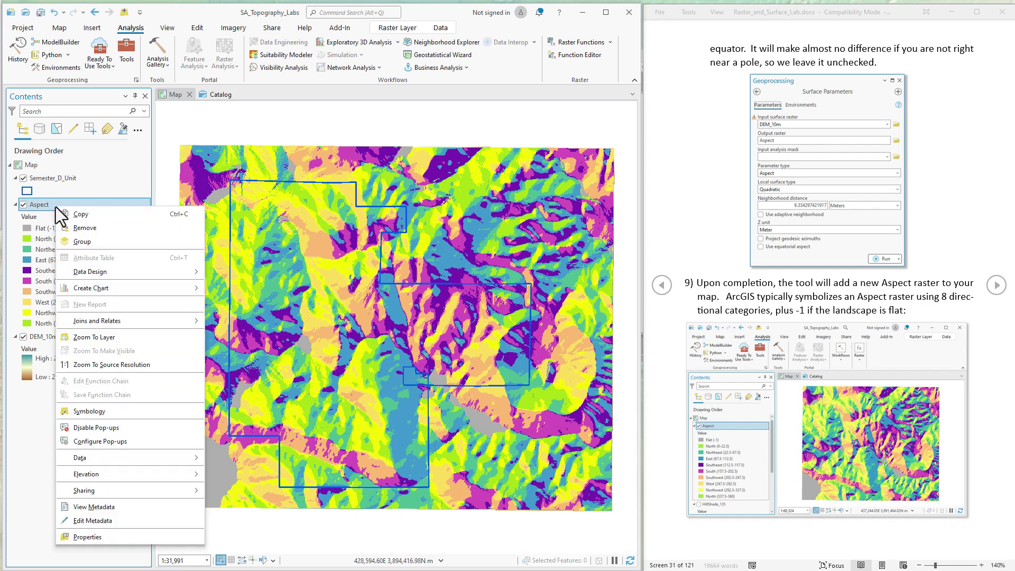
left_click(88, 412)
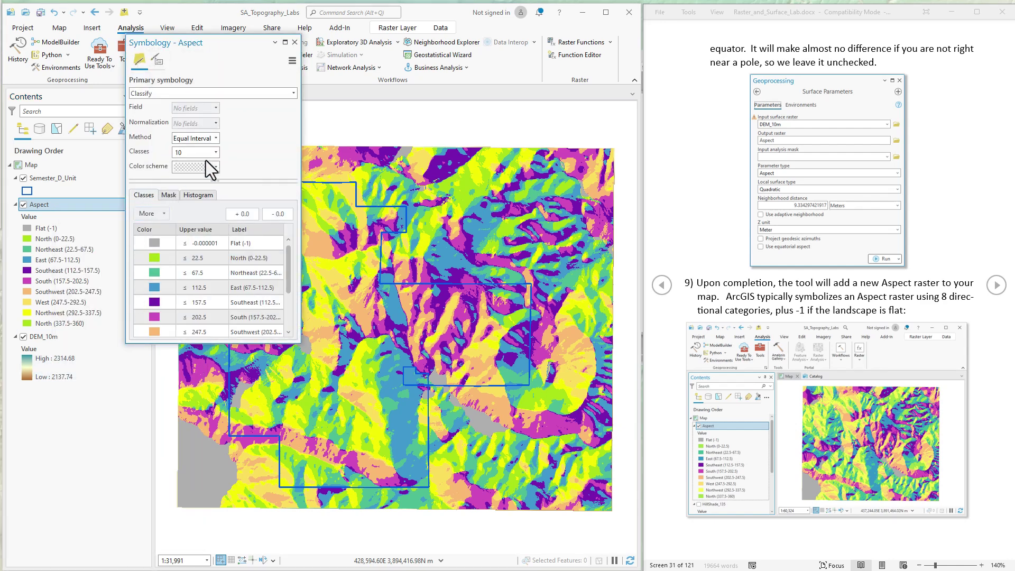
left_click(177, 93)
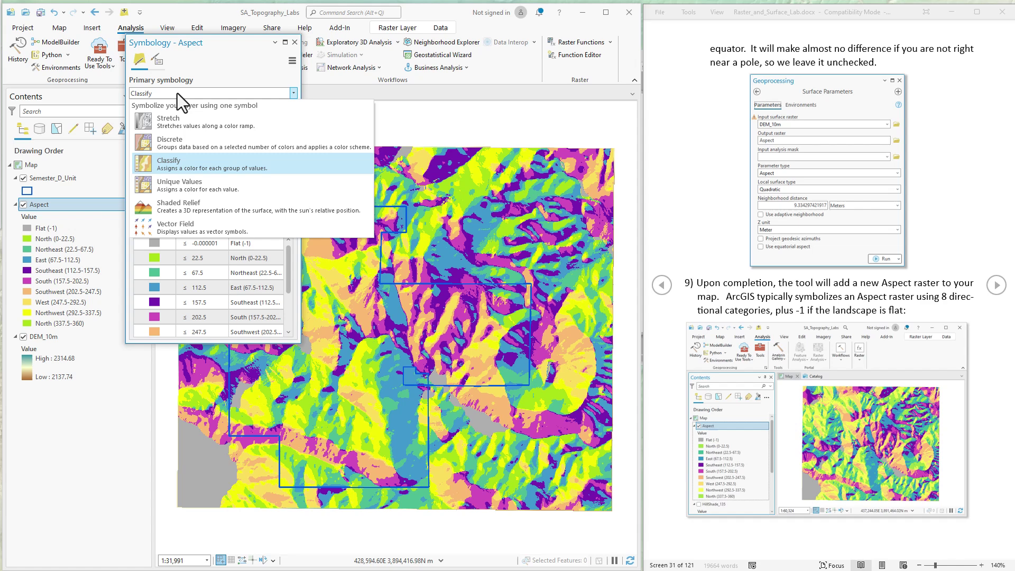
left_click(178, 125)
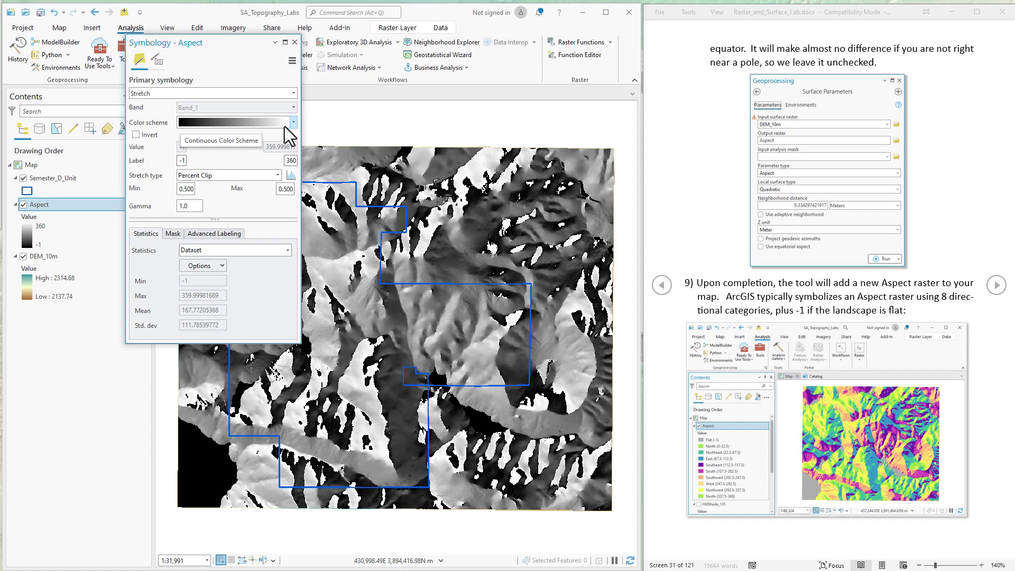
left_click(295, 43)
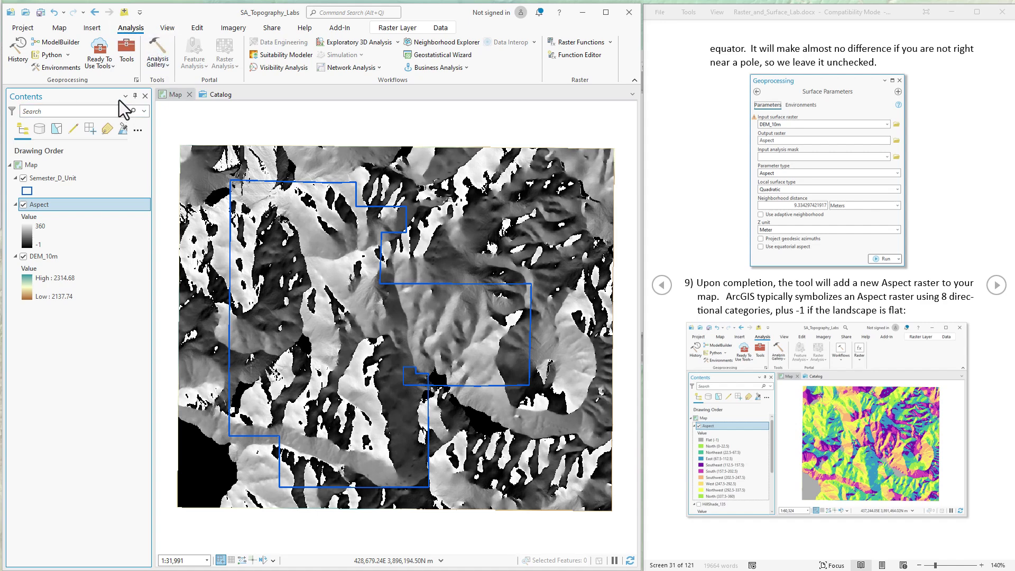
Add the Aspect raster from SA_Topography_Labs.gdb to the map
left_click(121, 13)
left_click(209, 286)
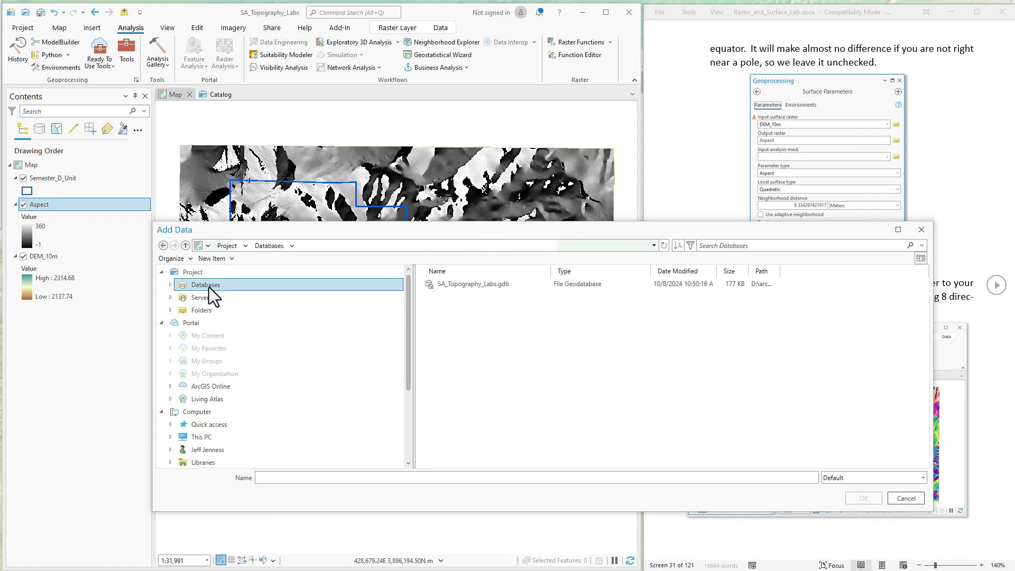
double_click(211, 284)
left_click(221, 299)
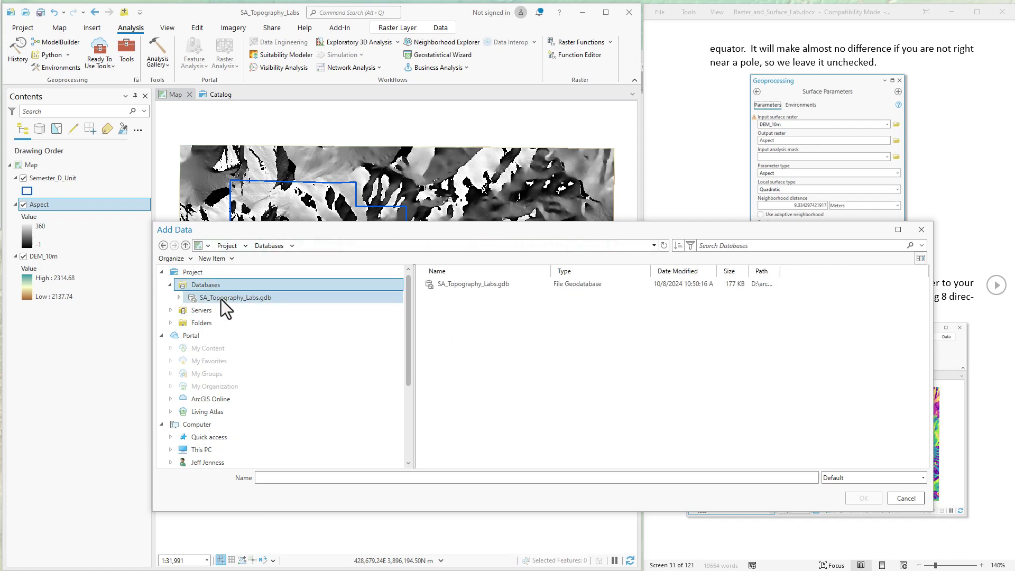
left_click(447, 284)
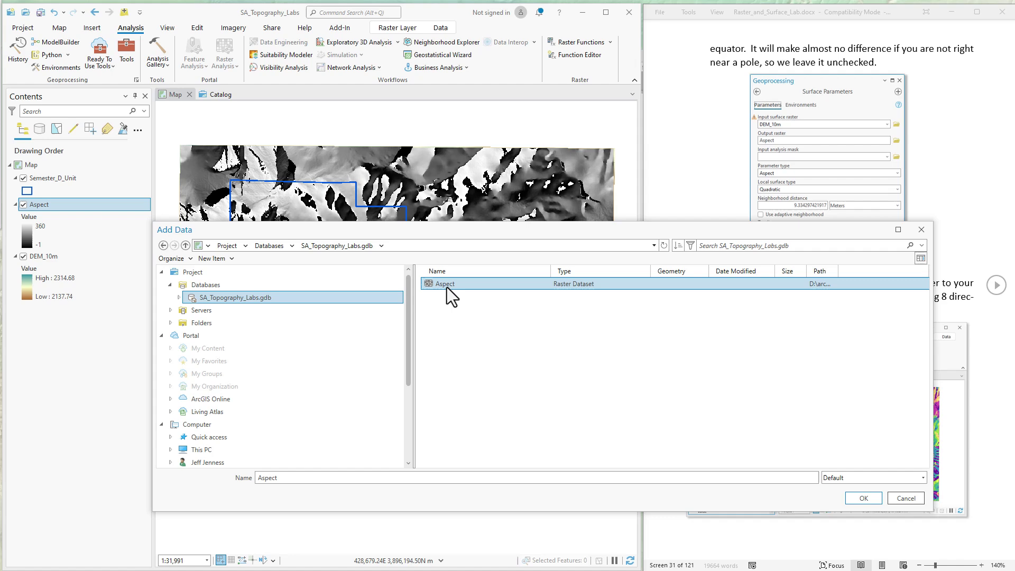
left_click(864, 498)
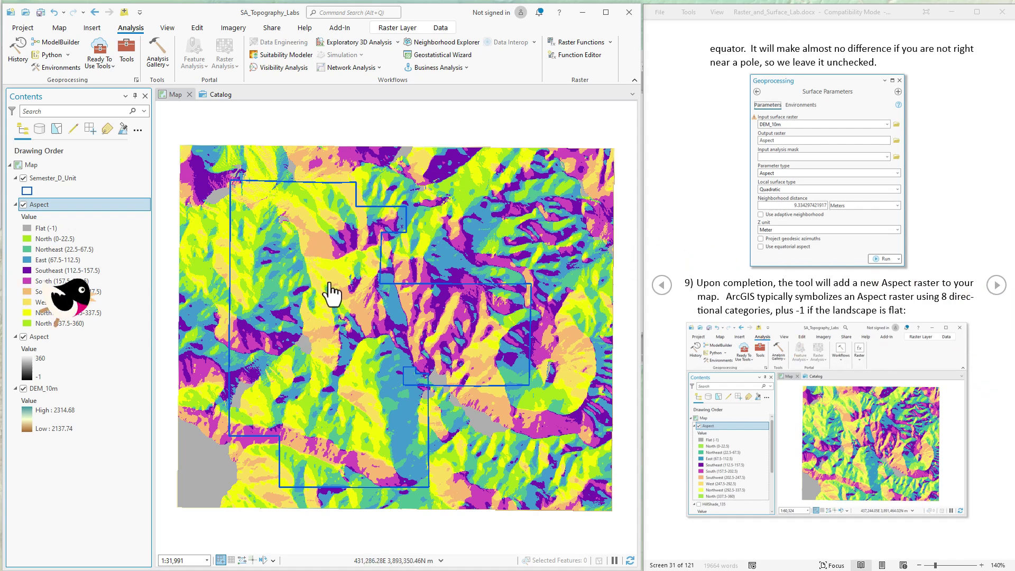
left_click(892, 297)
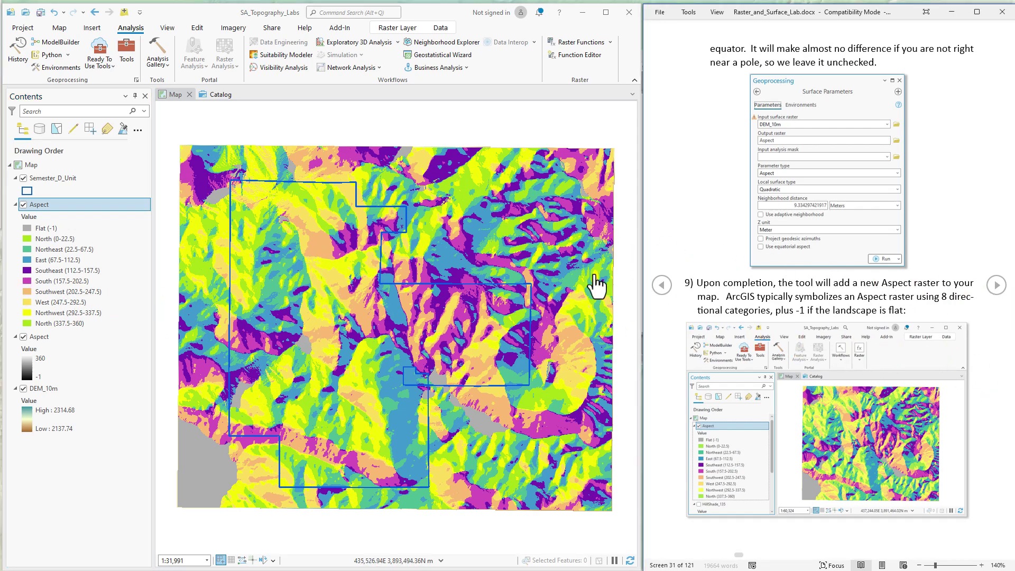